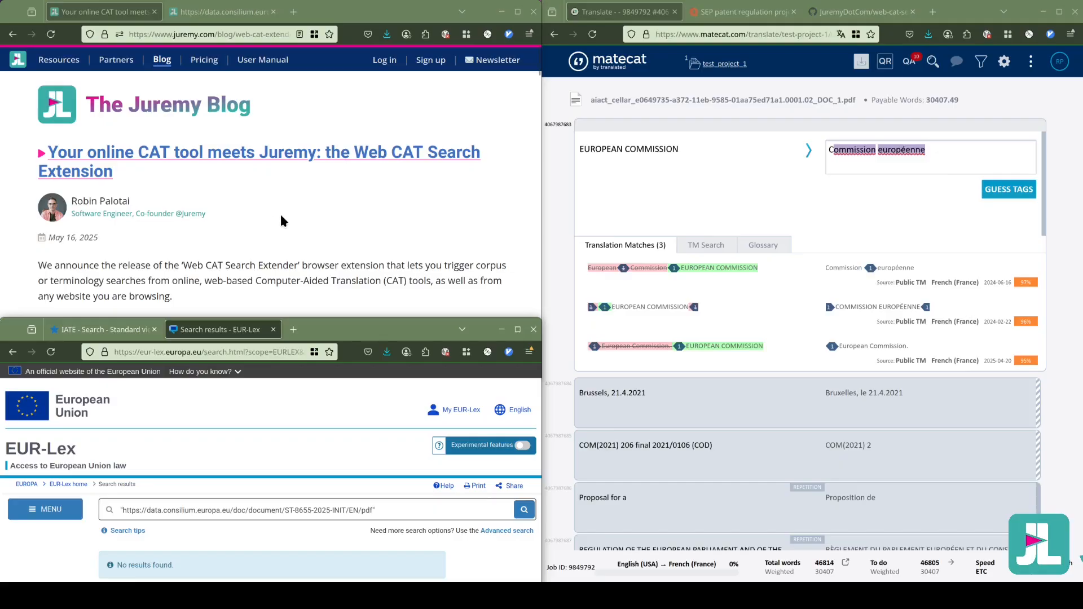
# Read the Juremy blog post on the Web CAT Search Extender through to its installation and usage section.
pyautogui.click(329, 224)
pyautogui.scroll(-4, 329, 226)
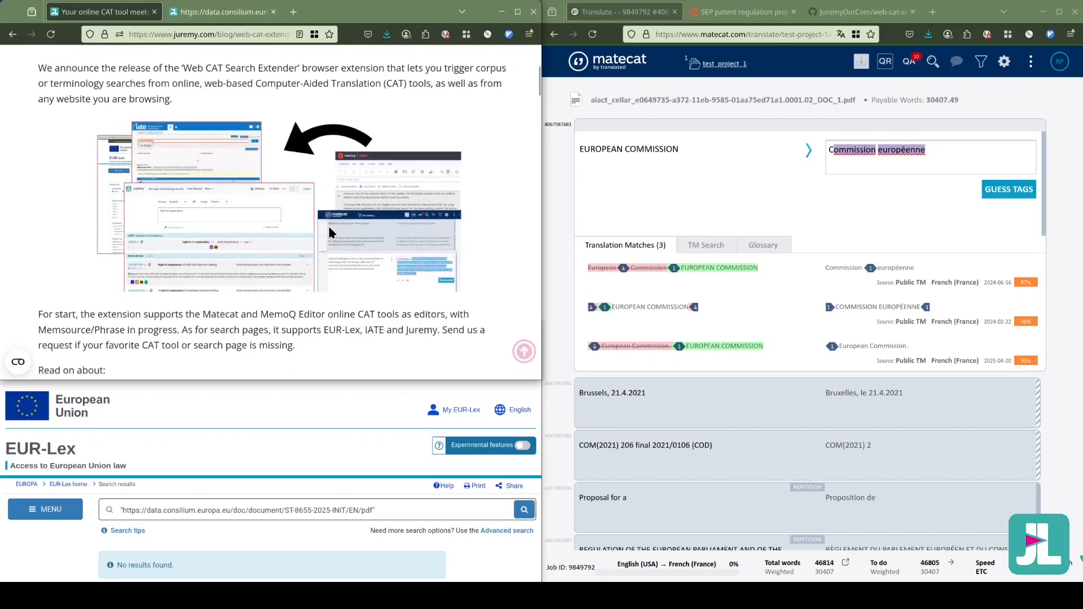
pyautogui.scroll(-10, 329, 228)
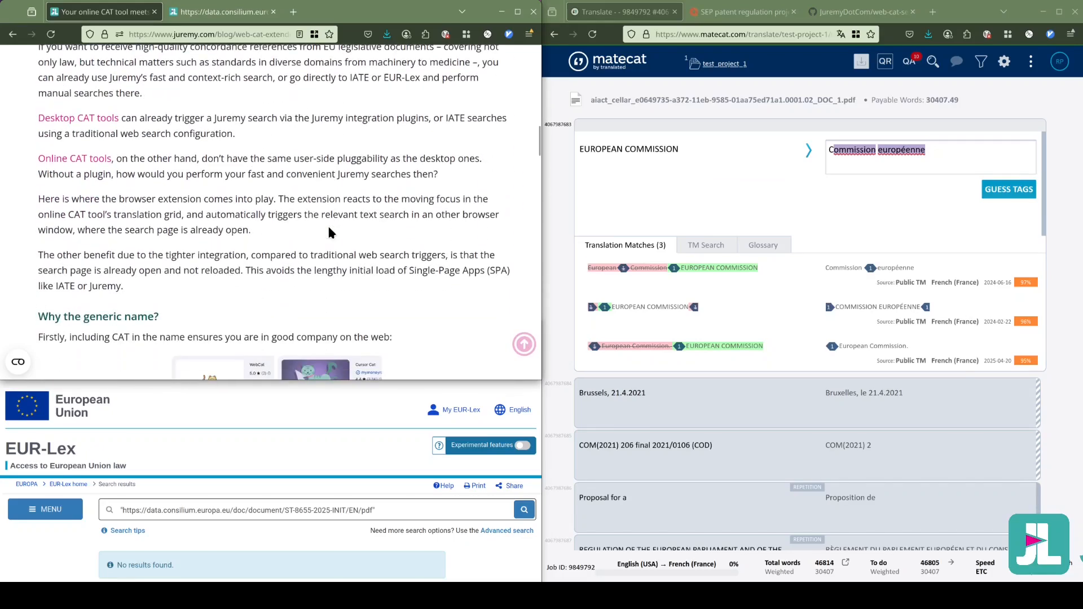
pyautogui.scroll(-6, 329, 228)
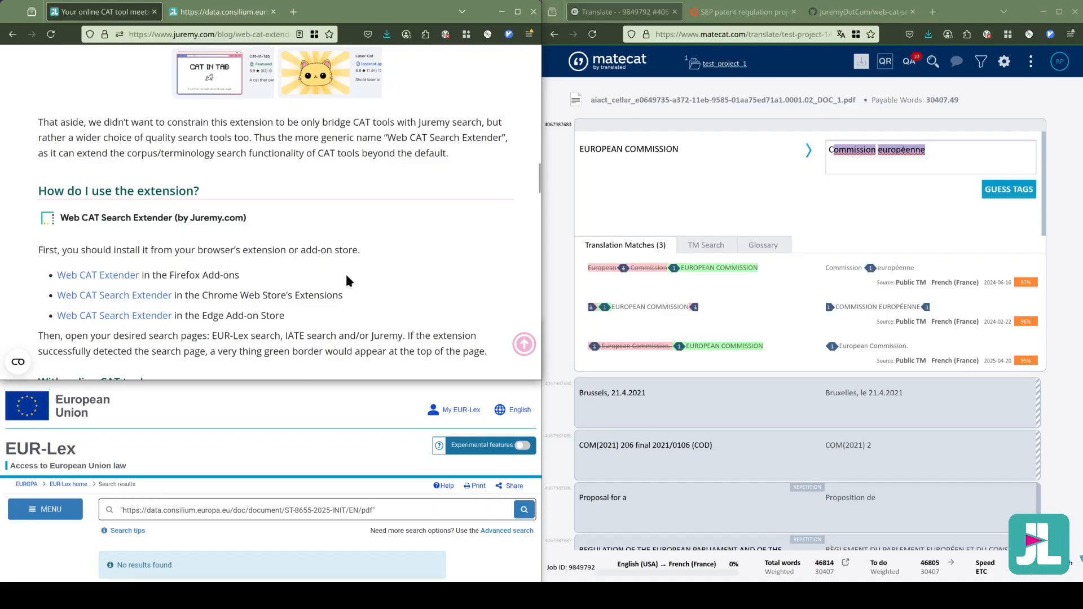
# Bring up the Juremy, IATE and EUR-Lex search pages in turn, ending on EUR-Lex, and return to the Matecat translation.
pyautogui.click(196, 14)
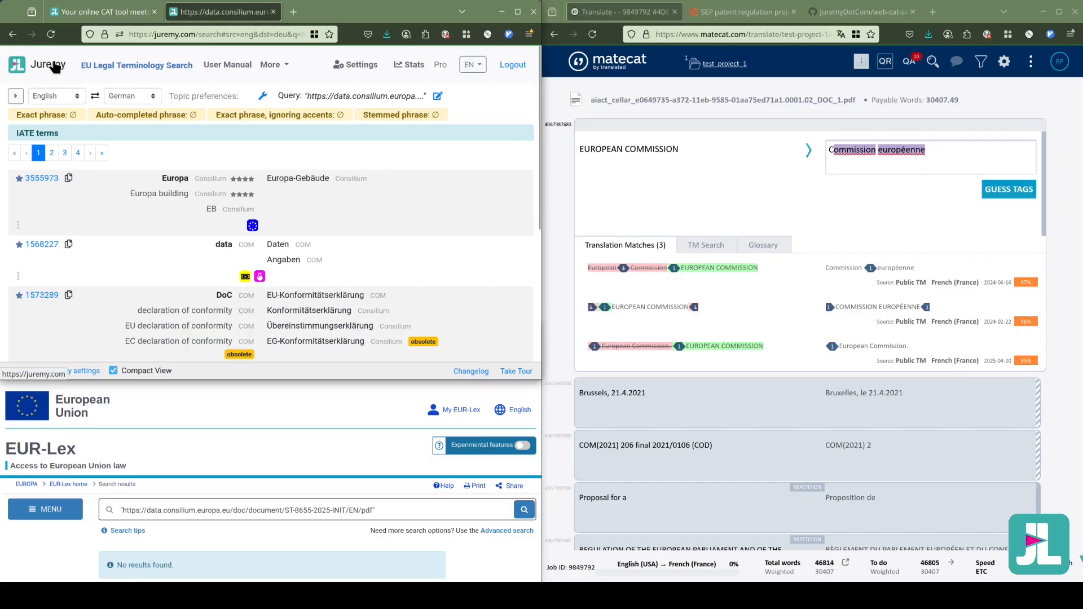
pyautogui.click(174, 407)
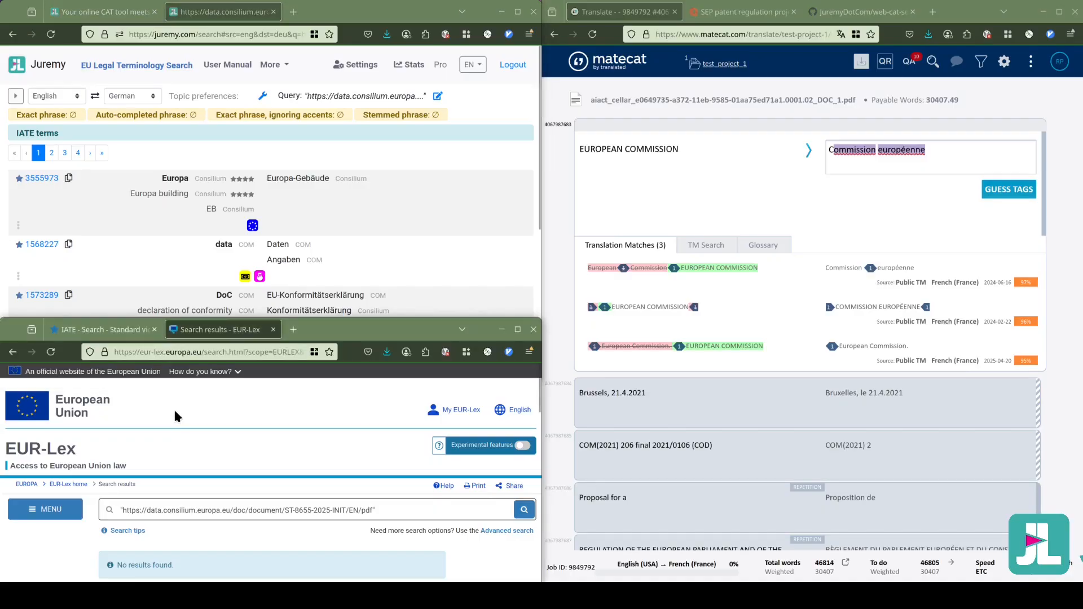
pyautogui.click(102, 330)
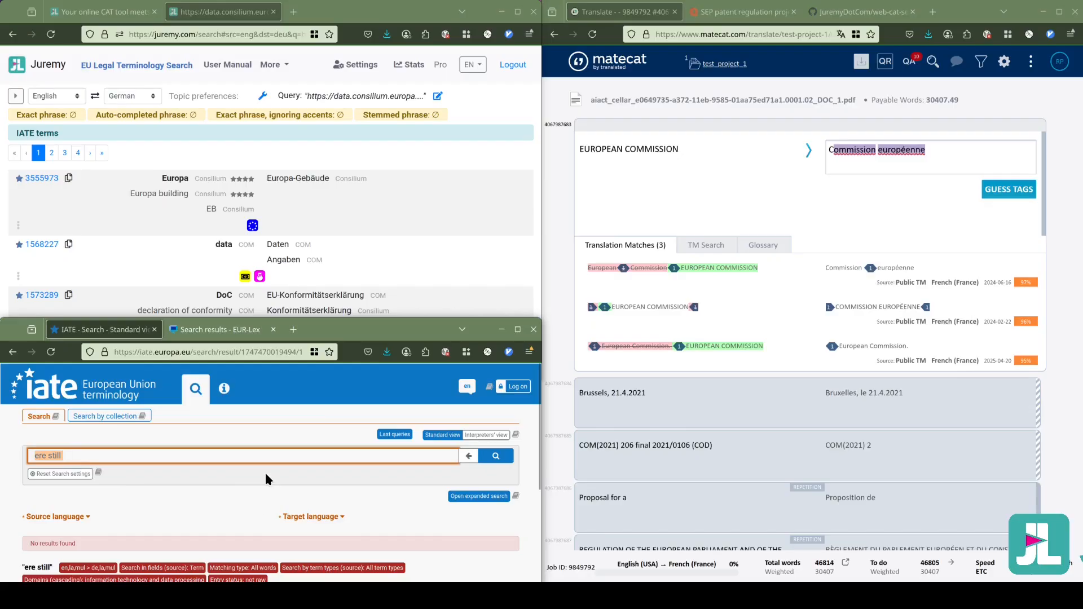
pyautogui.click(225, 334)
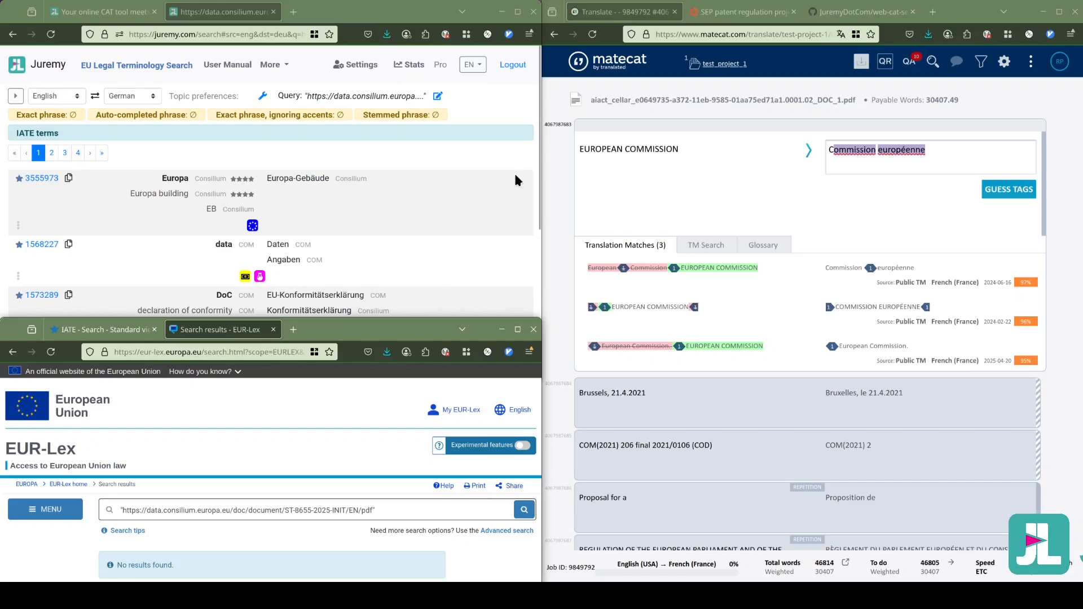
pyautogui.click(632, 10)
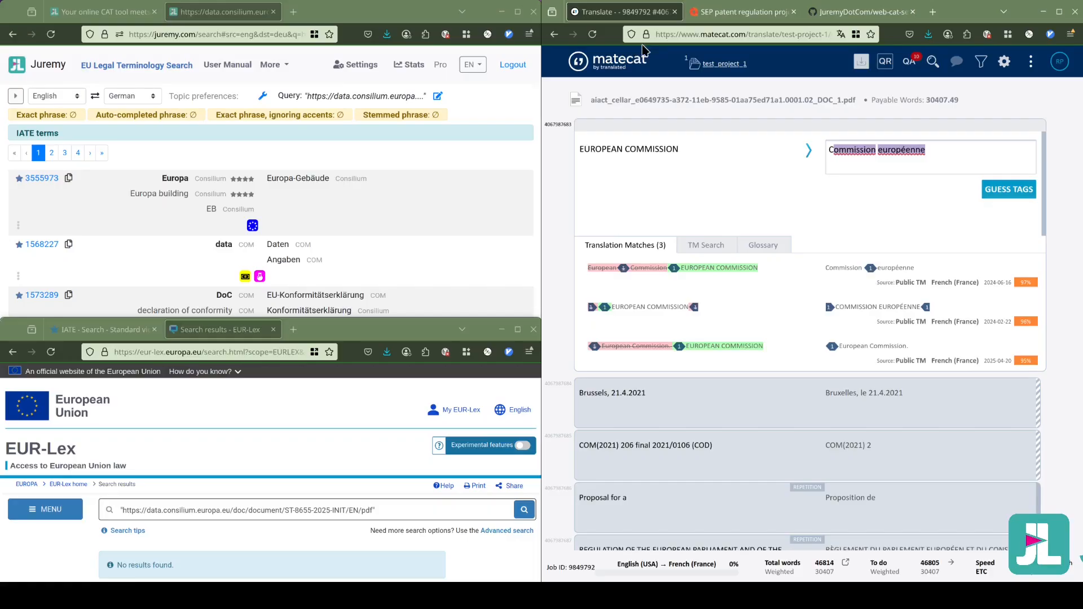
# Open the Matecat segment "REGULATION OF THE EUROPEAN PARLIAMENT AND OF THE COUNCIL" to trigger searches on the open search pages.
pyautogui.moveTo(702, 20)
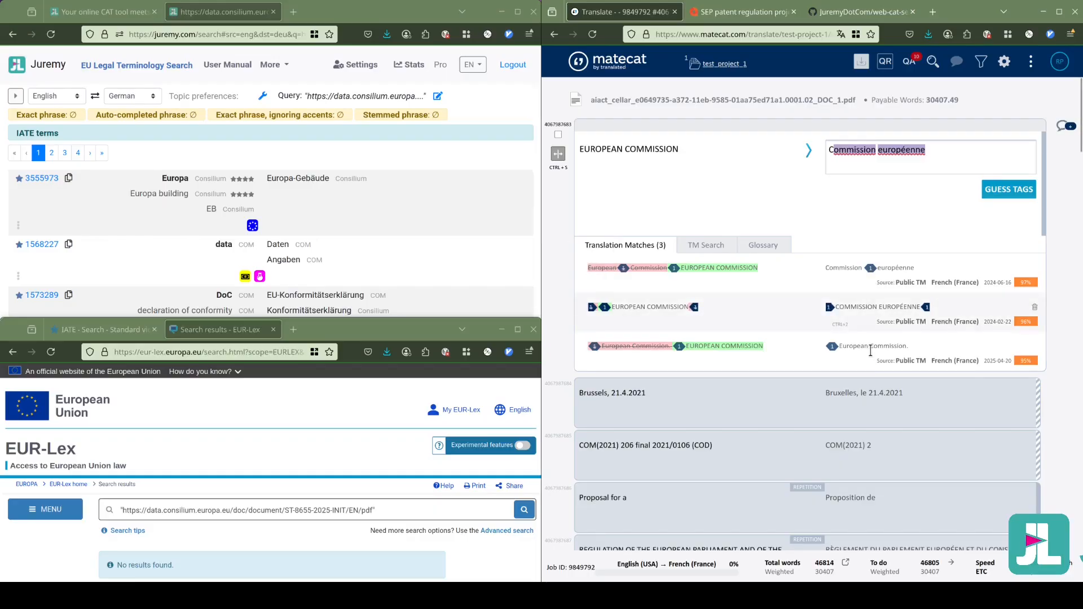
pyautogui.scroll(-4, 818, 338)
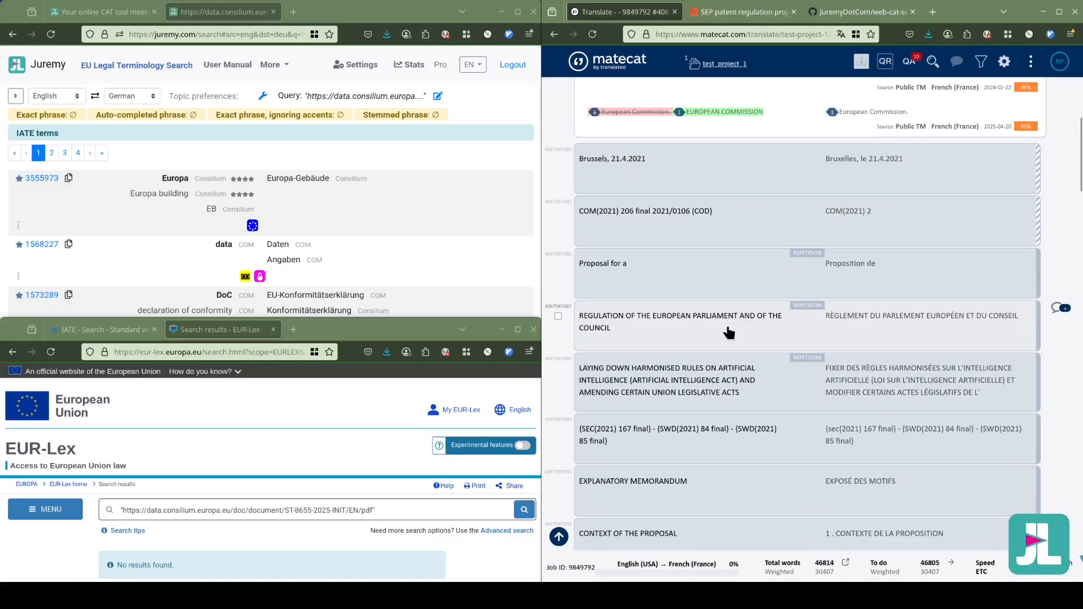
pyautogui.click(729, 326)
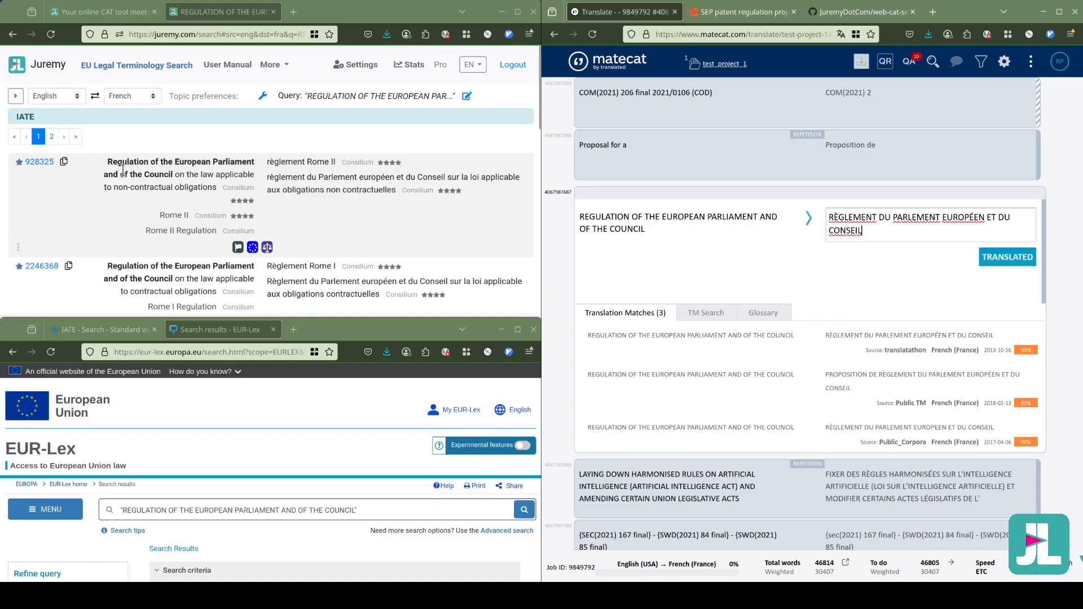
# Review the IATE terms and exact-phrase matches for the regulation segment in Juremy.
pyautogui.click(101, 168)
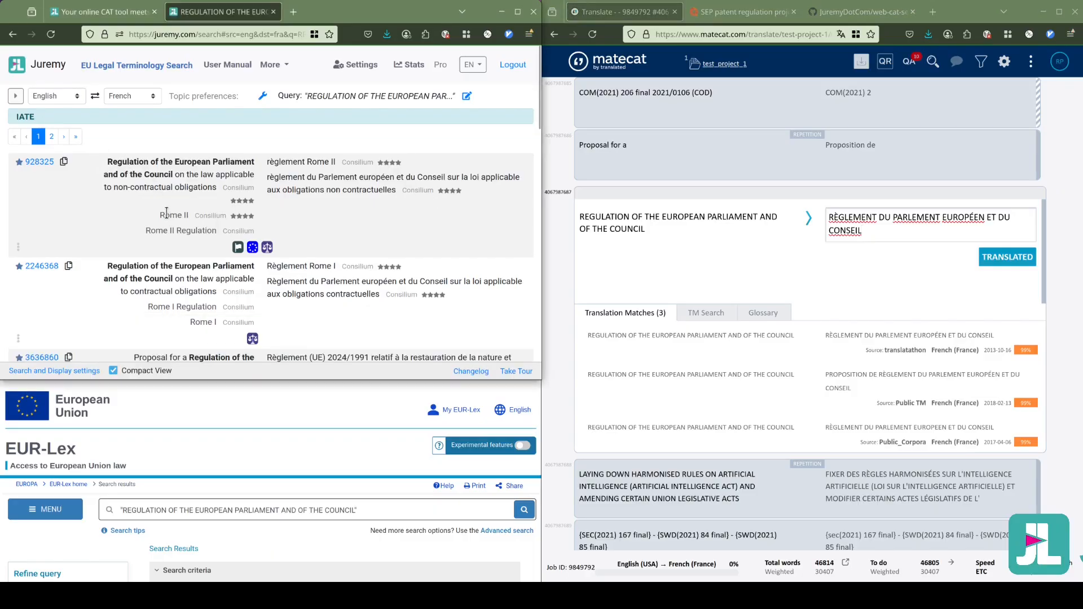
pyautogui.scroll(-3, 171, 179)
pyautogui.scroll(-4, 173, 176)
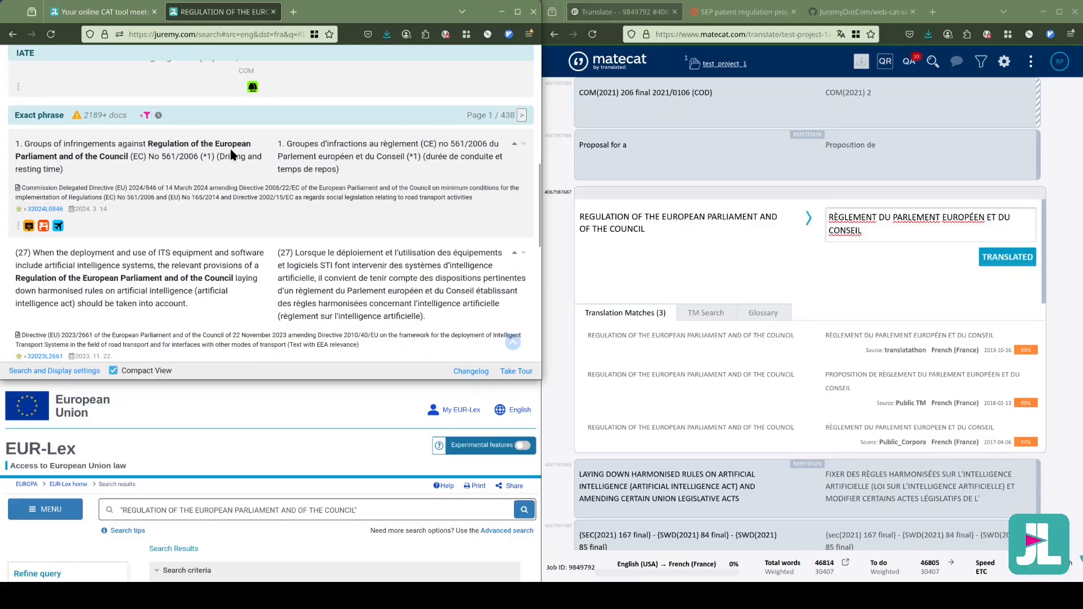
pyautogui.scroll(-2, 235, 187)
pyautogui.scroll(6, 234, 186)
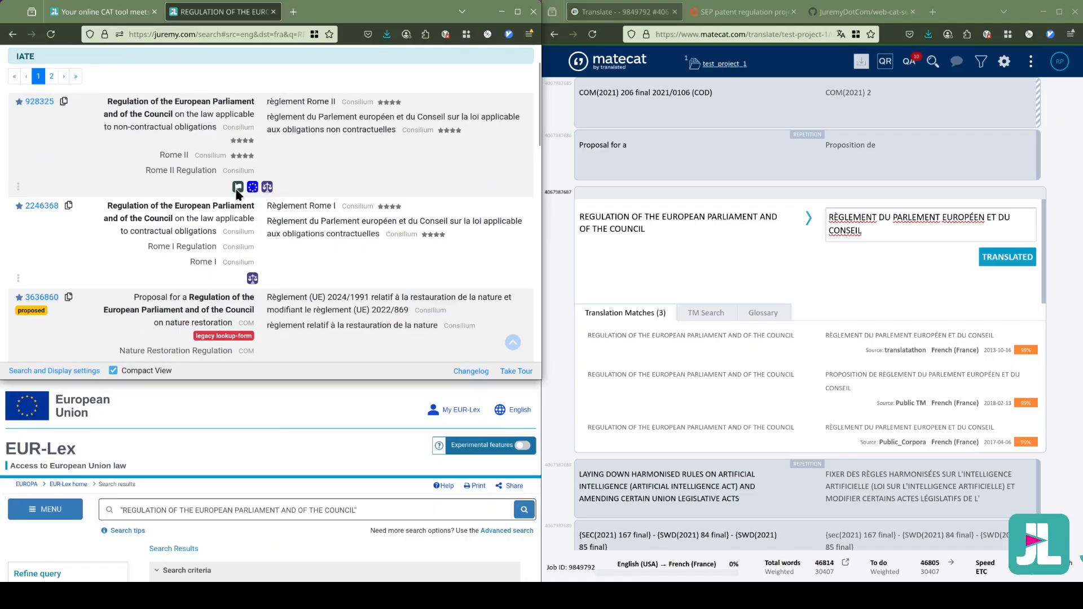
# Browse the EUR-Lex search results for the regulation segment's phrase.
pyautogui.click(261, 408)
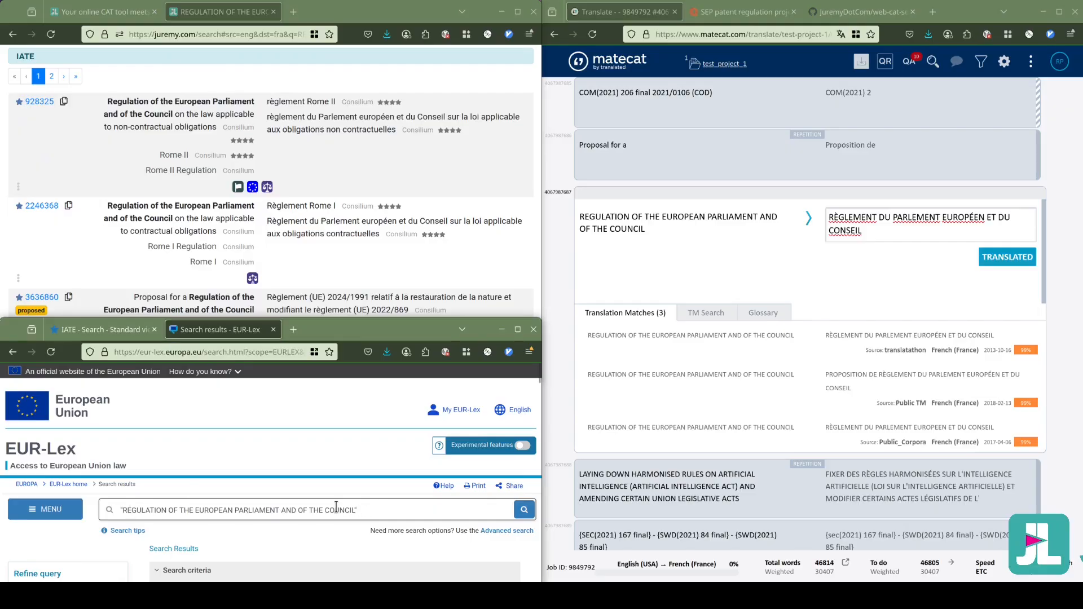
pyautogui.scroll(-7, 348, 476)
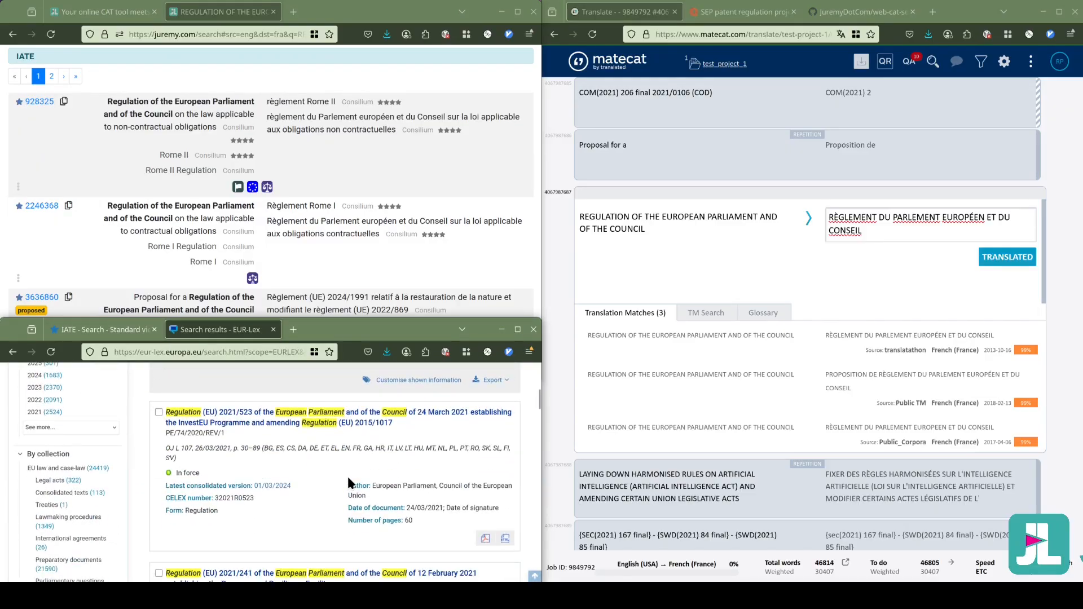
pyautogui.scroll(-5, 328, 472)
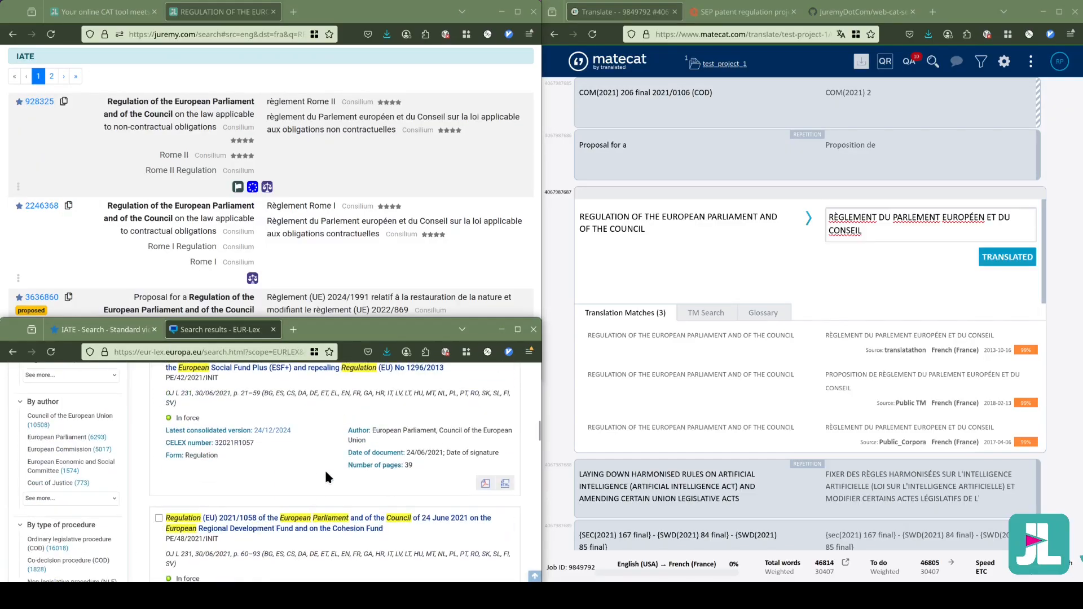
pyautogui.scroll(3, 323, 482)
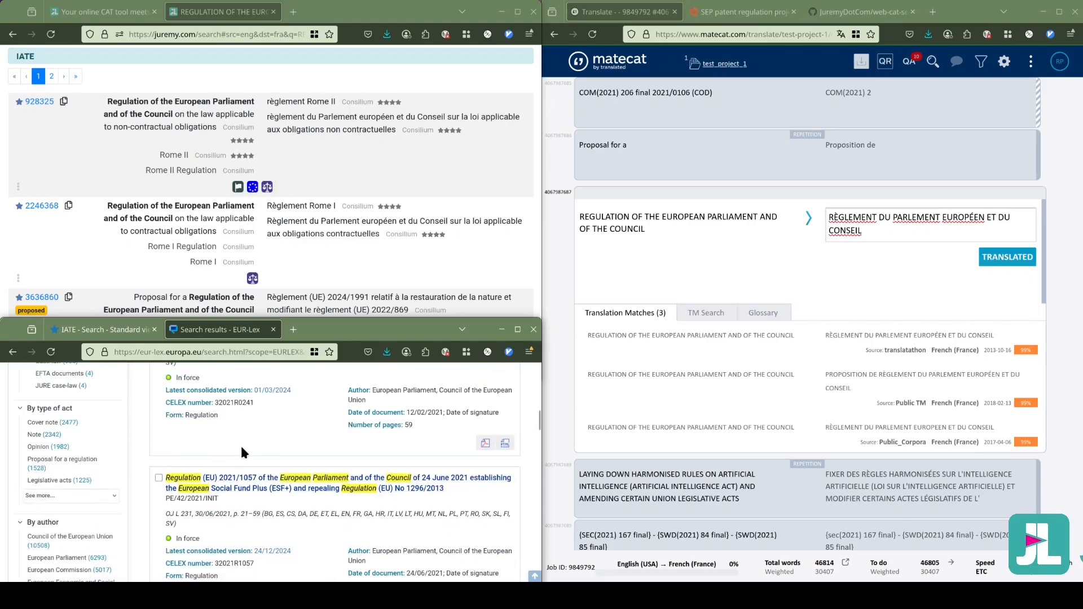
# Open Regulation (EU) 2021/1057 from the EUR-Lex results, view its document page, and close it.
pyautogui.click(254, 488)
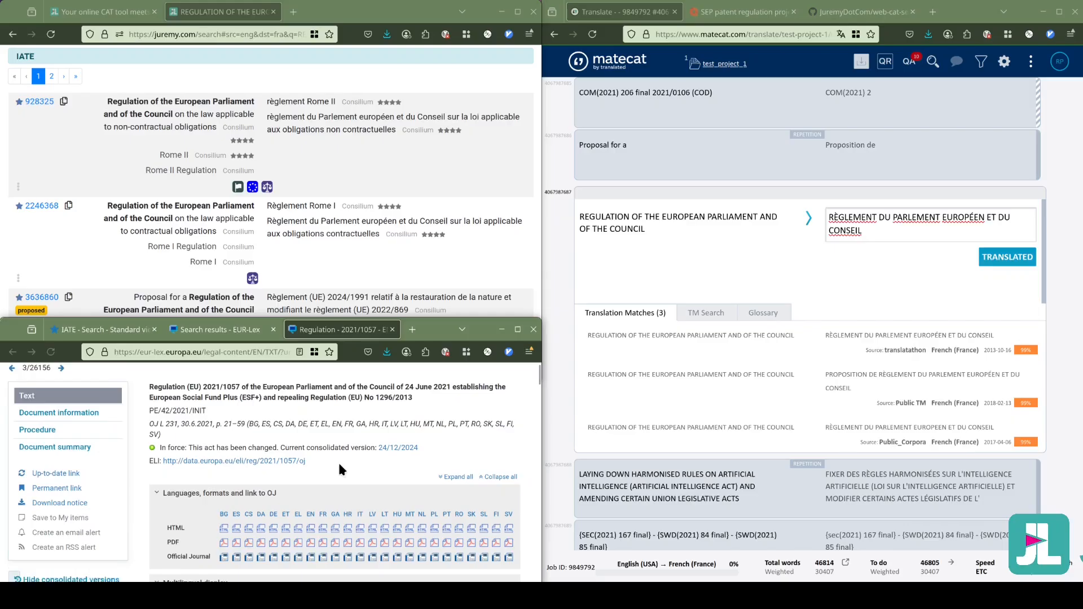
pyautogui.scroll(-5, 341, 482)
pyautogui.scroll(6, 339, 482)
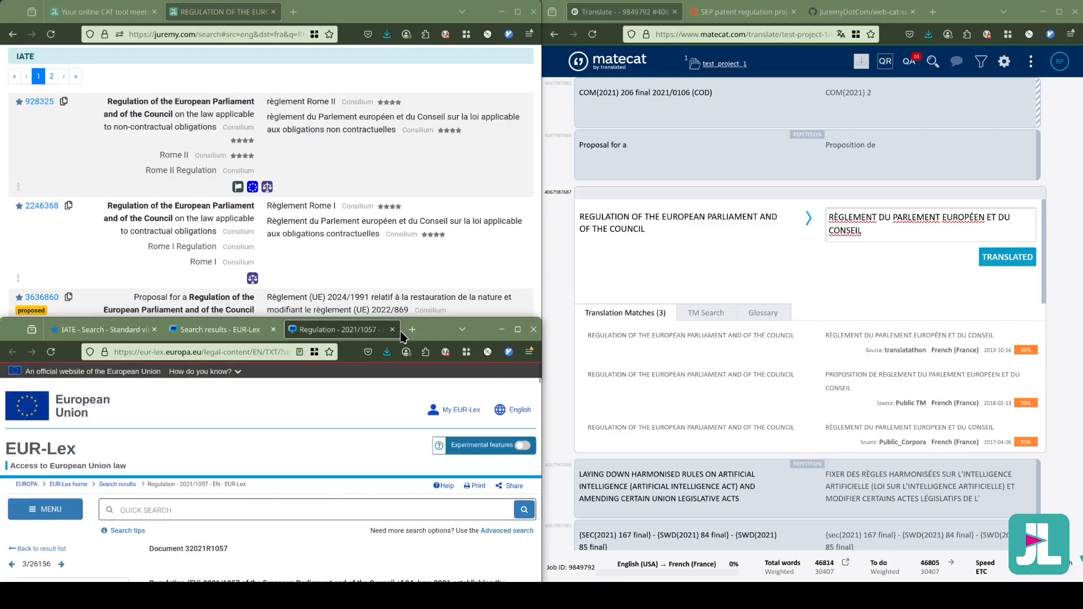
pyautogui.click(392, 330)
# Switch to IATE, look up "REGULATION OF THE EUROPEAN PARLIAMENT" by selecting it in the Matecat source segment, and review the entries.
pyautogui.click(128, 333)
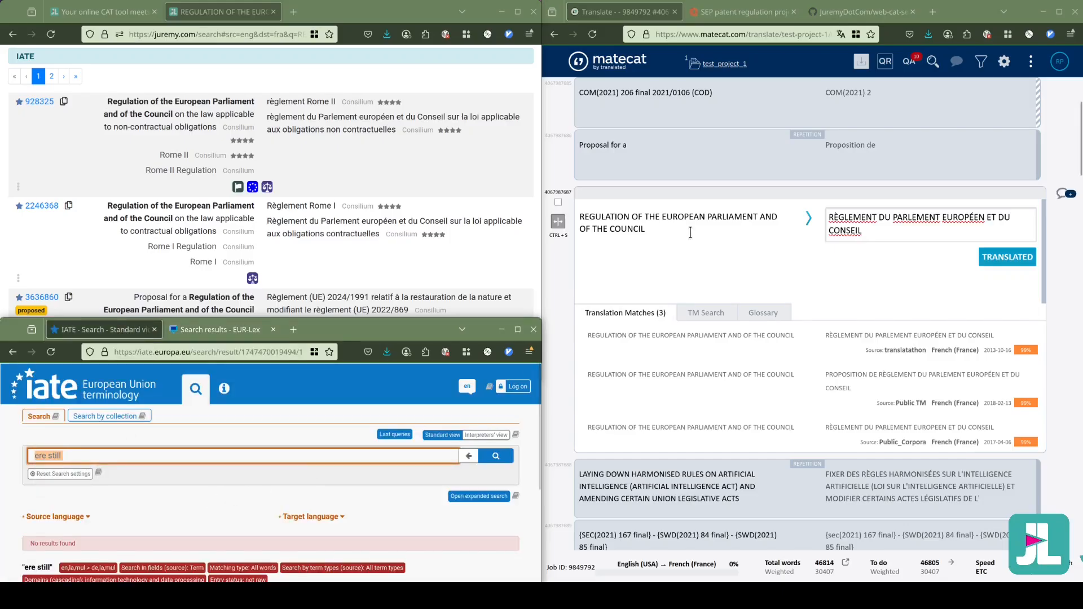
pyautogui.moveTo(580, 220); pyautogui.dragTo(751, 225)
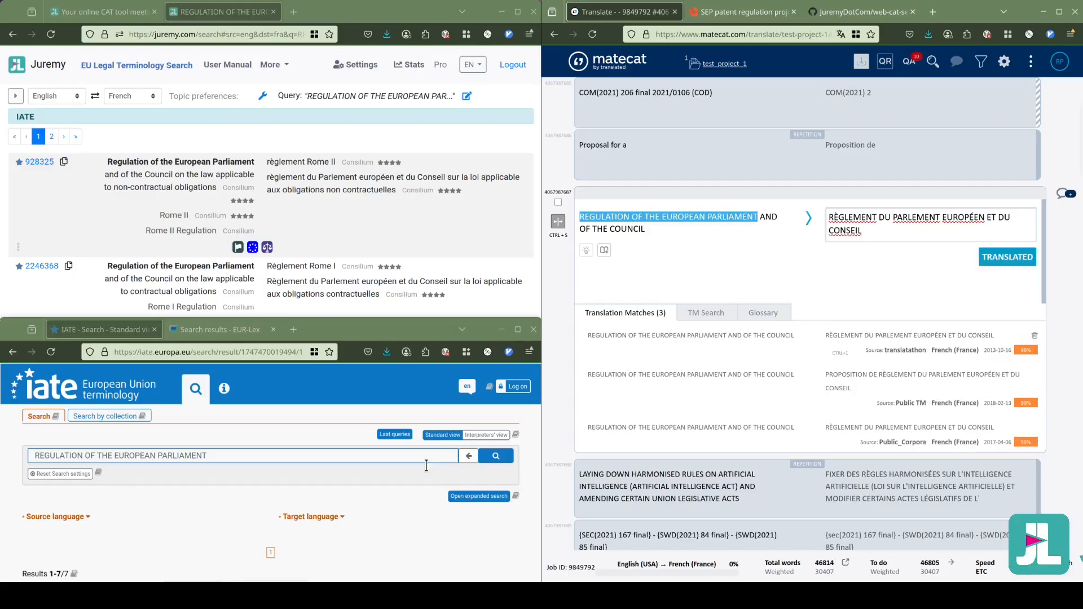
pyautogui.scroll(-3, 32, 485)
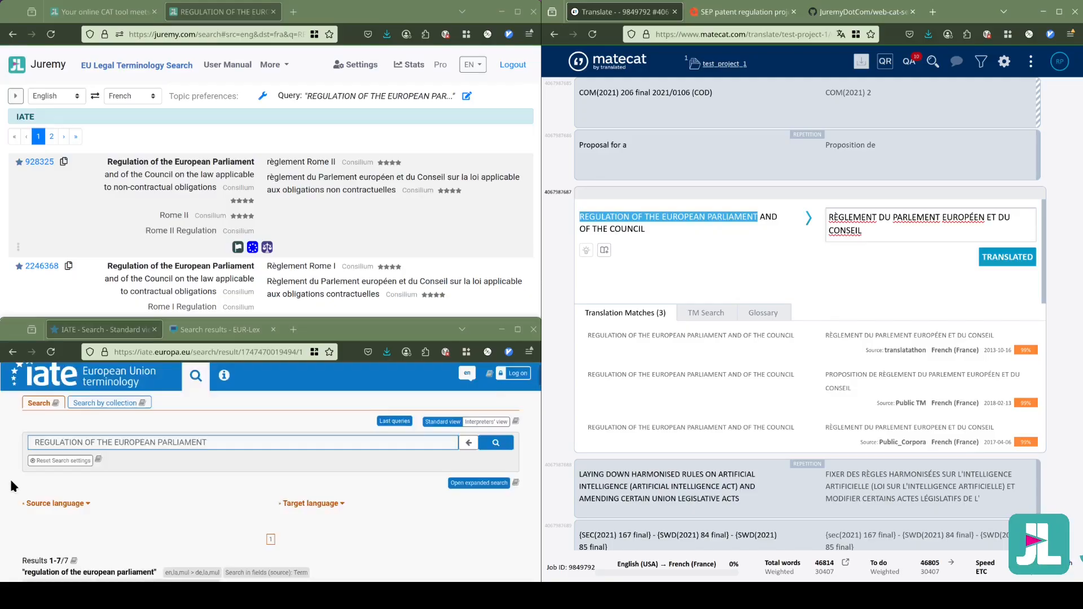
pyautogui.scroll(-3, 22, 477)
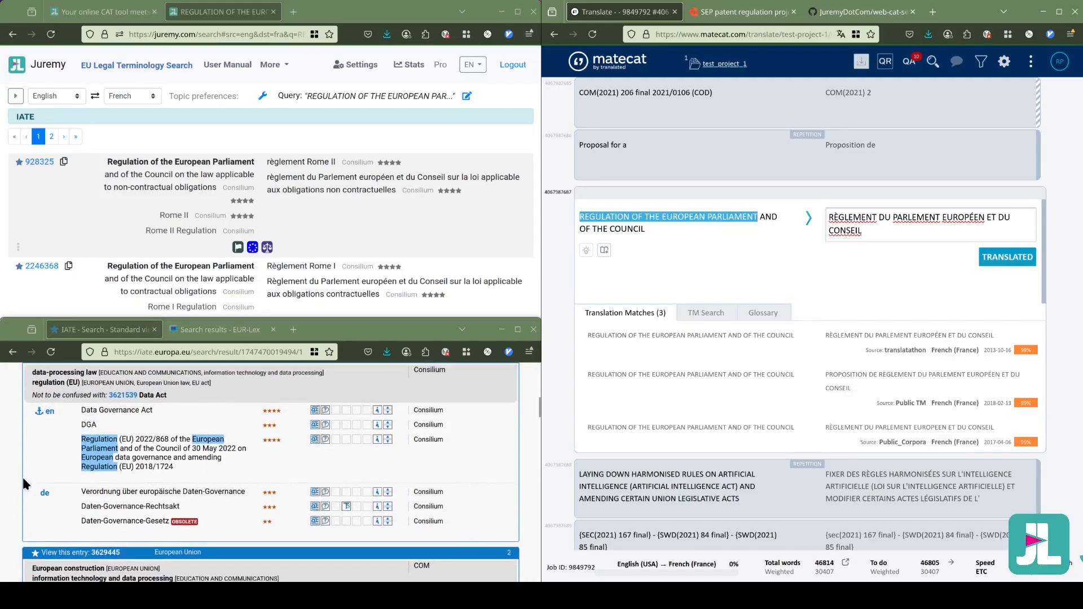
pyautogui.scroll(6, 109, 497)
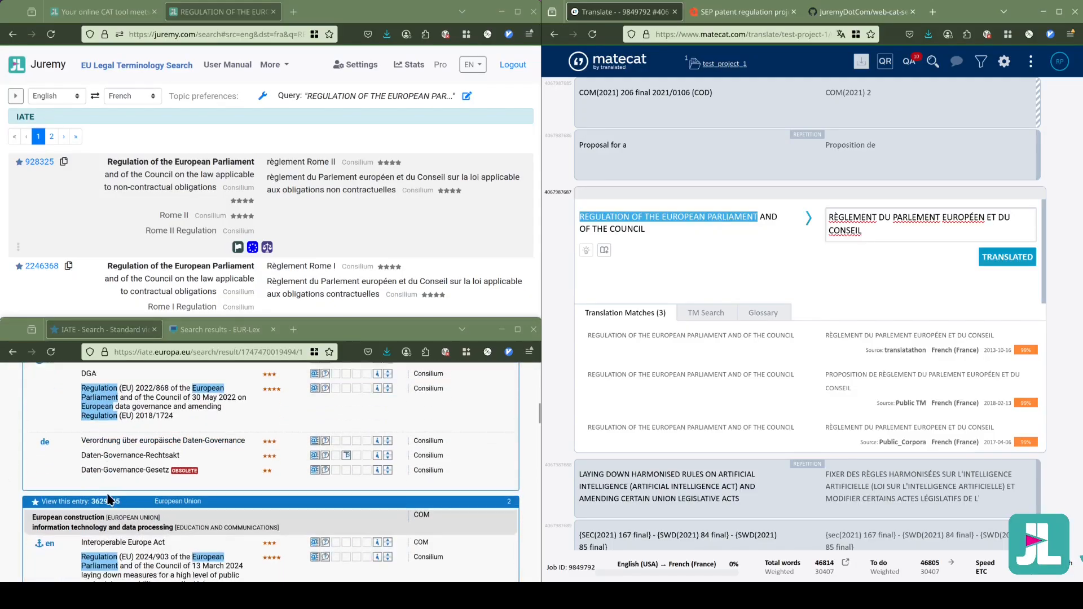
pyautogui.scroll(1, 108, 499)
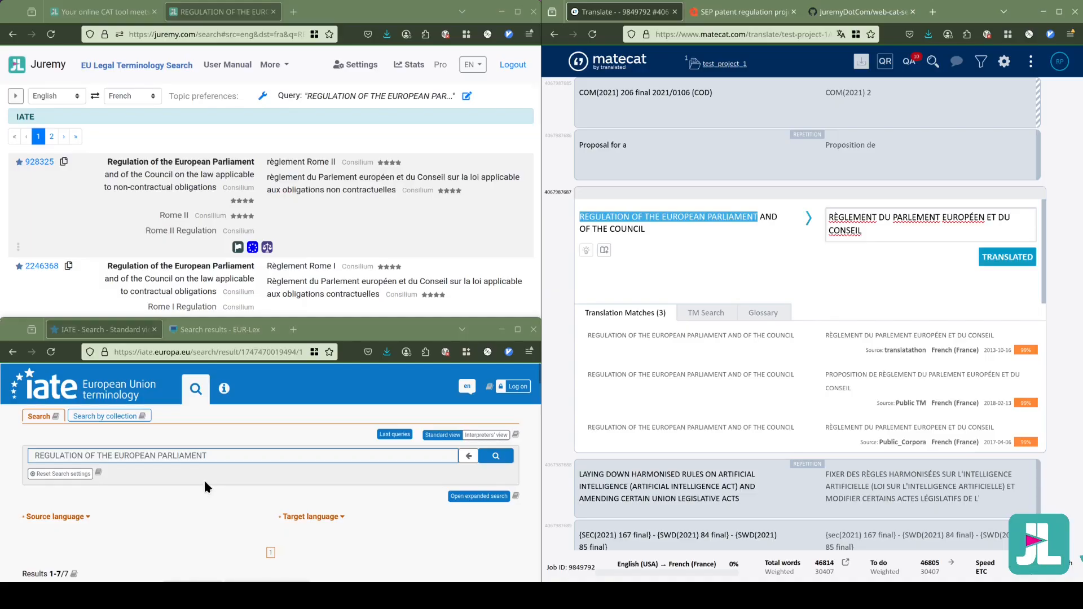
# Bring Juremy forward, open the Matecat segment starting "LAYING DOWN HARMONISED RULES ON ARTIFICIAL INTELLIGENCE", and review its exact-phrase matches.
pyautogui.click(338, 216)
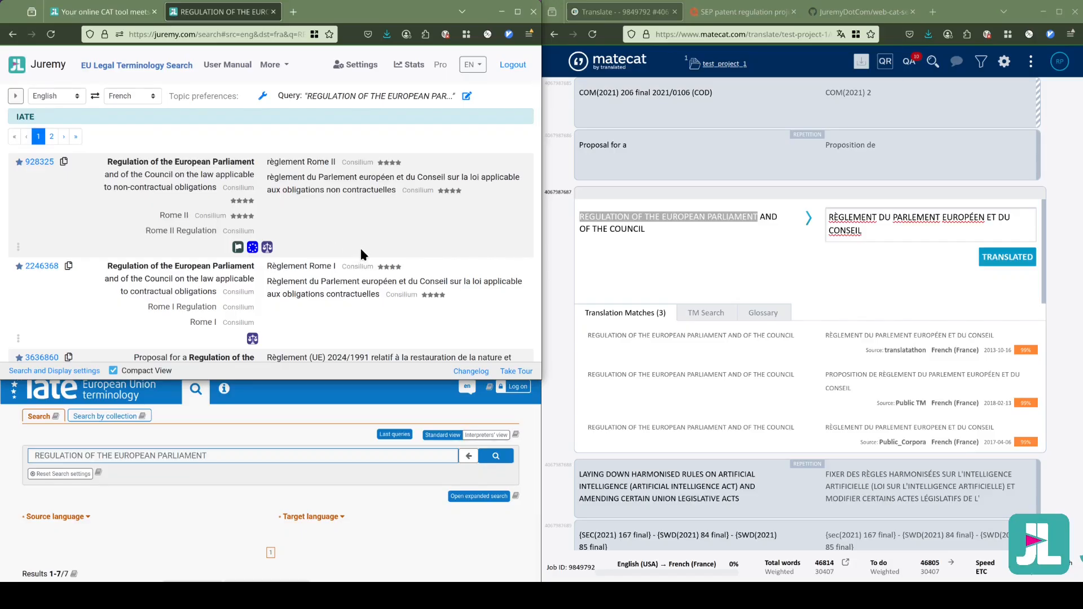
pyautogui.click(664, 478)
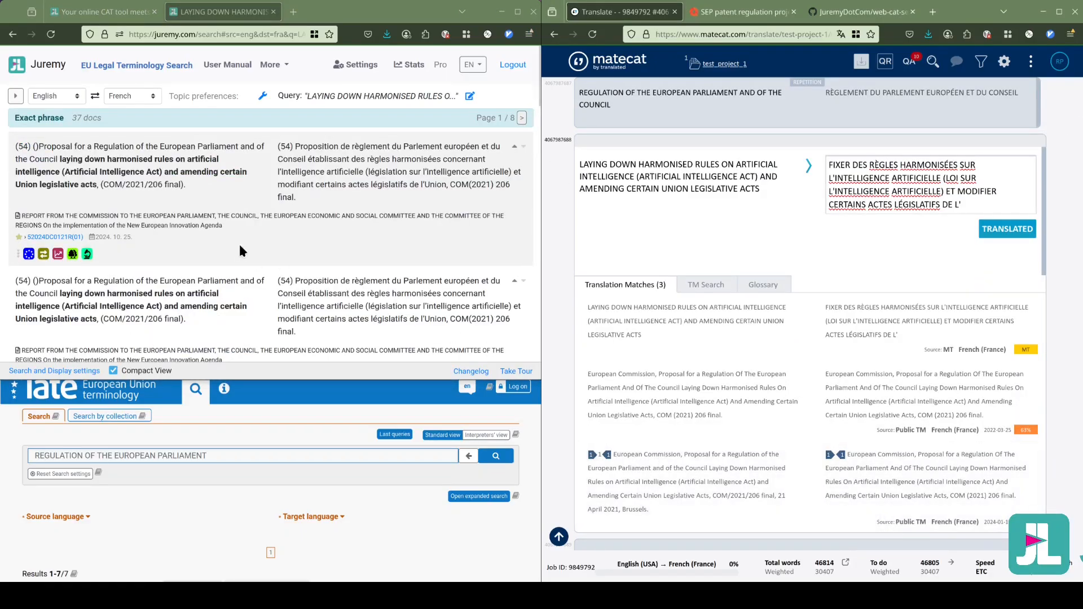
pyautogui.scroll(-3, 258, 263)
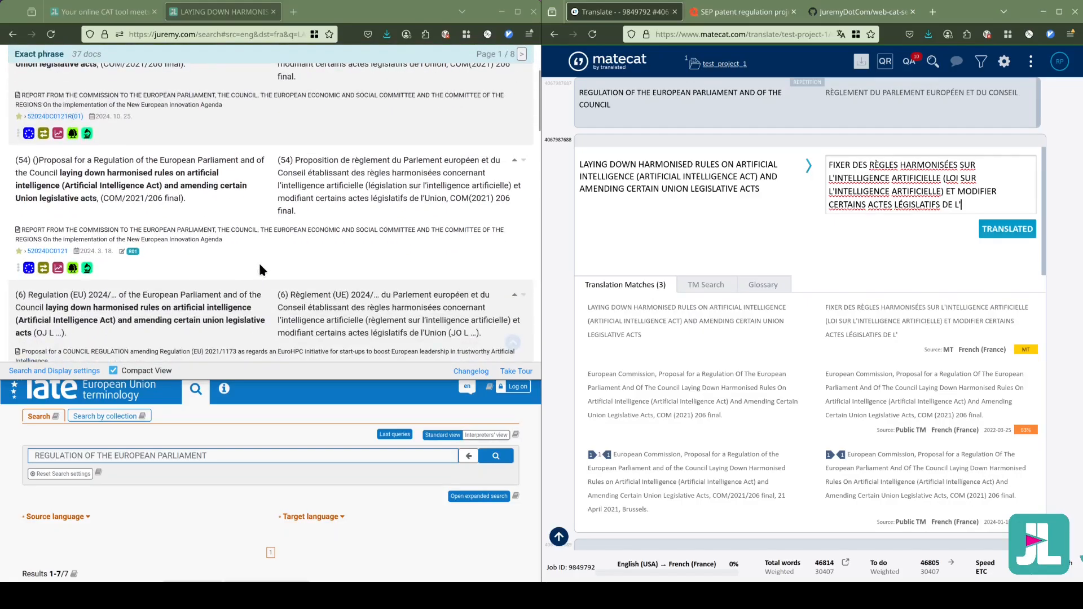
pyautogui.scroll(3, 259, 264)
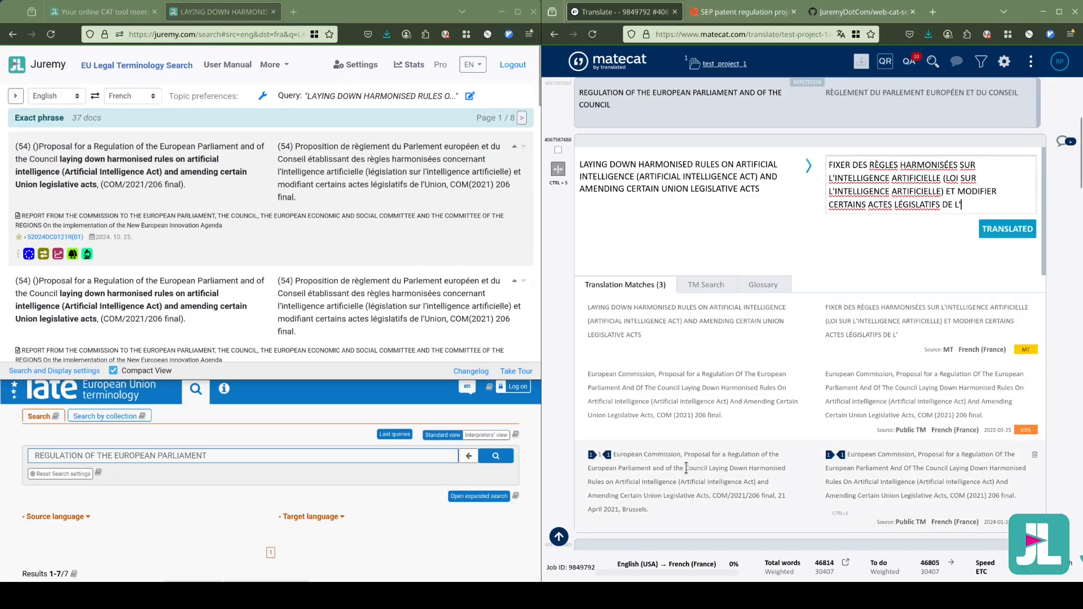
# Open the "EXPLANATORY MEMORANDUM" segment in Matecat to trigger its Juremy search.
pyautogui.scroll(-3, 687, 469)
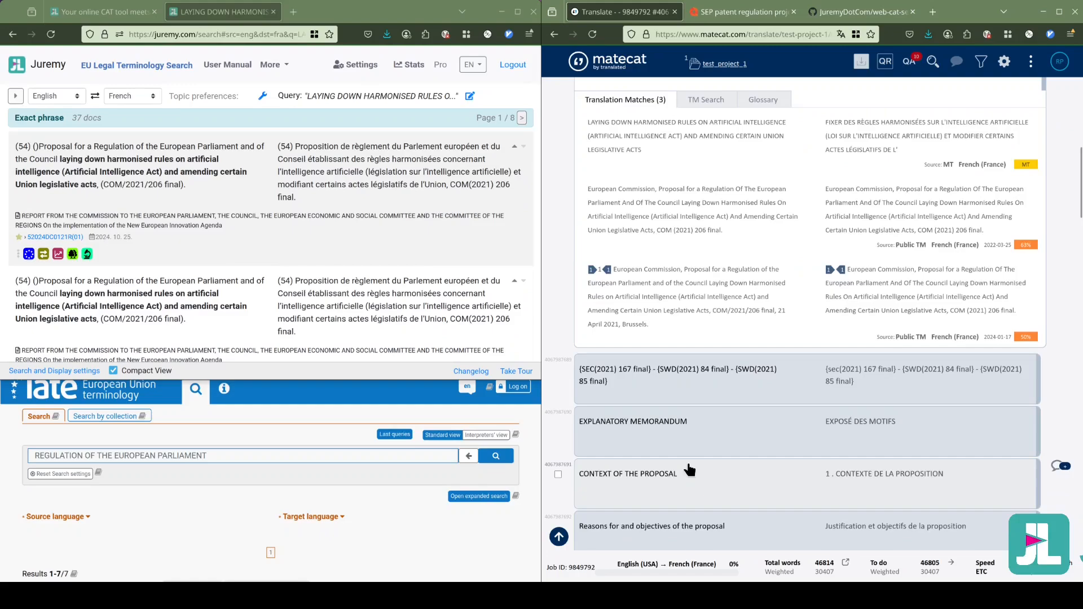
pyautogui.click(614, 427)
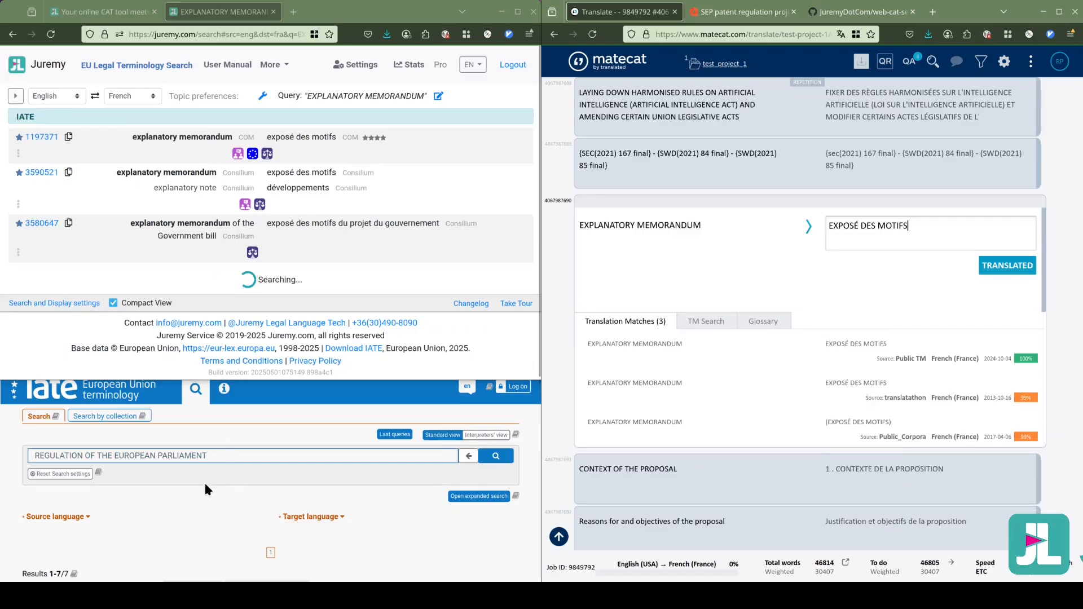
pyautogui.scroll(-3, 746, 347)
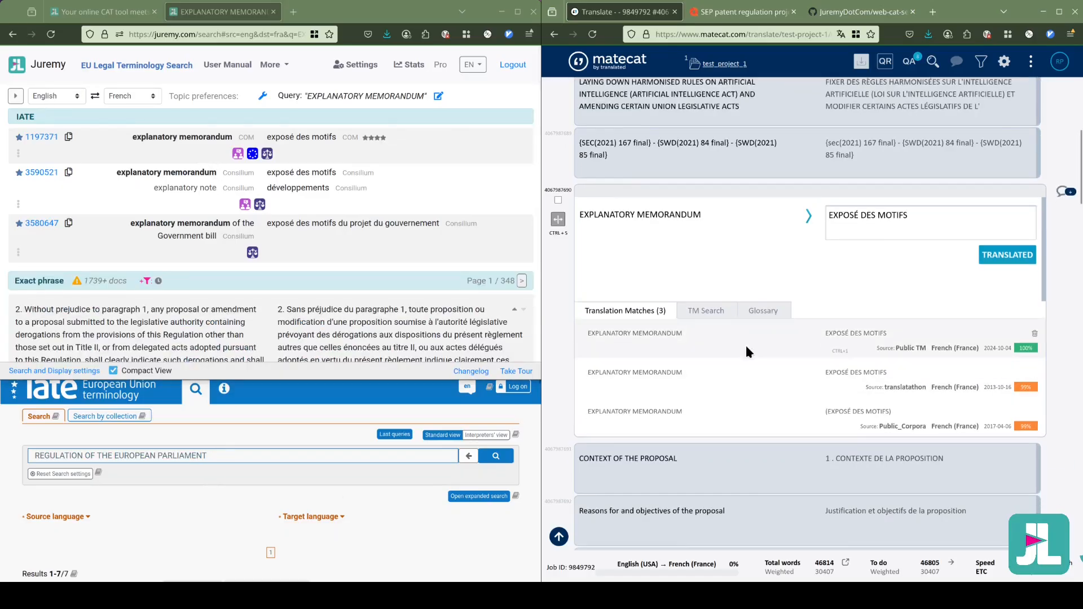
pyautogui.scroll(3, 747, 348)
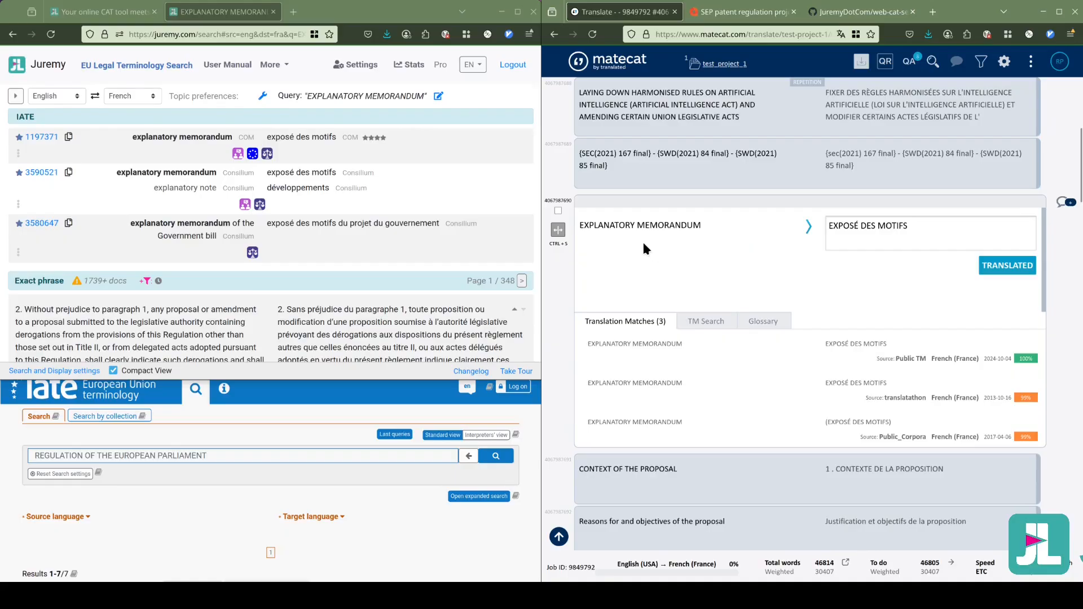
pyautogui.scroll(-1, 916, 351)
pyautogui.scroll(2, 649, 314)
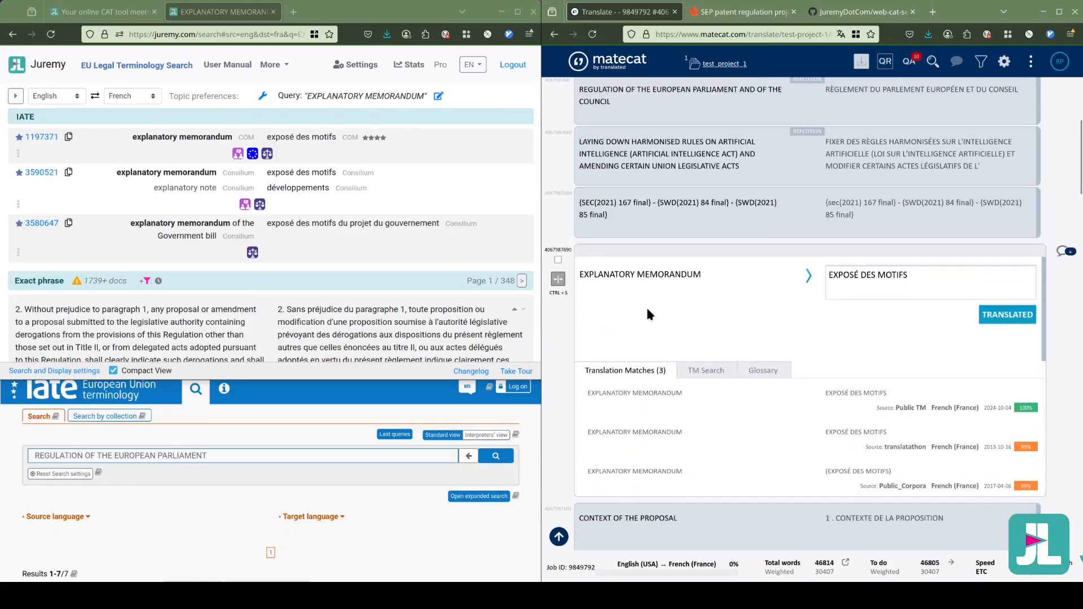
# Open the Matecat segment starting "This explanatory memorandum accompanies the proposal" and look up "explanatory memorandum" from its source text.
pyautogui.scroll(-5, 641, 323)
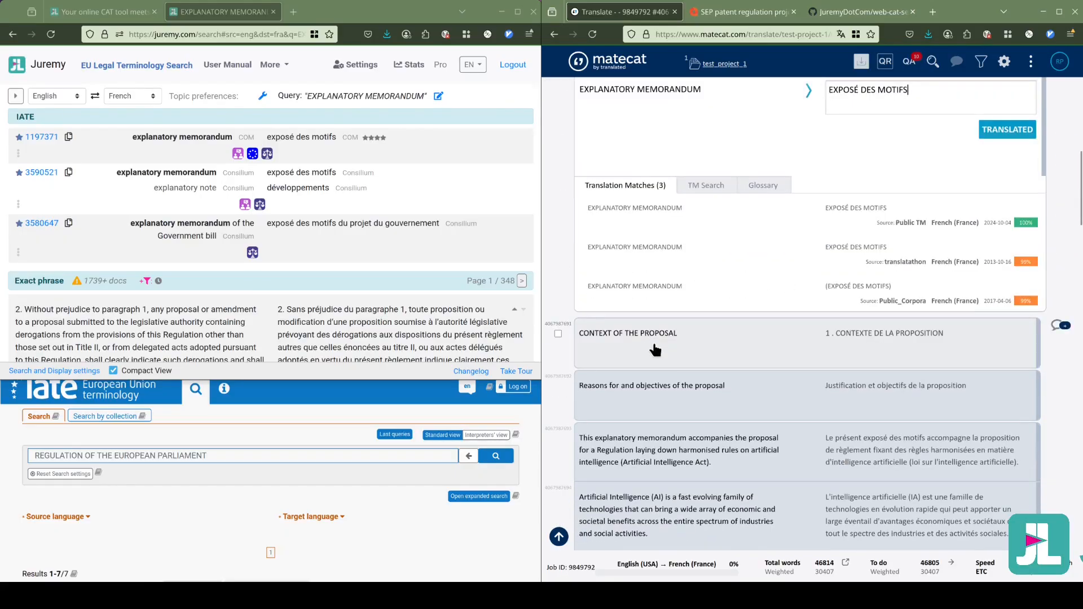
pyautogui.click(655, 444)
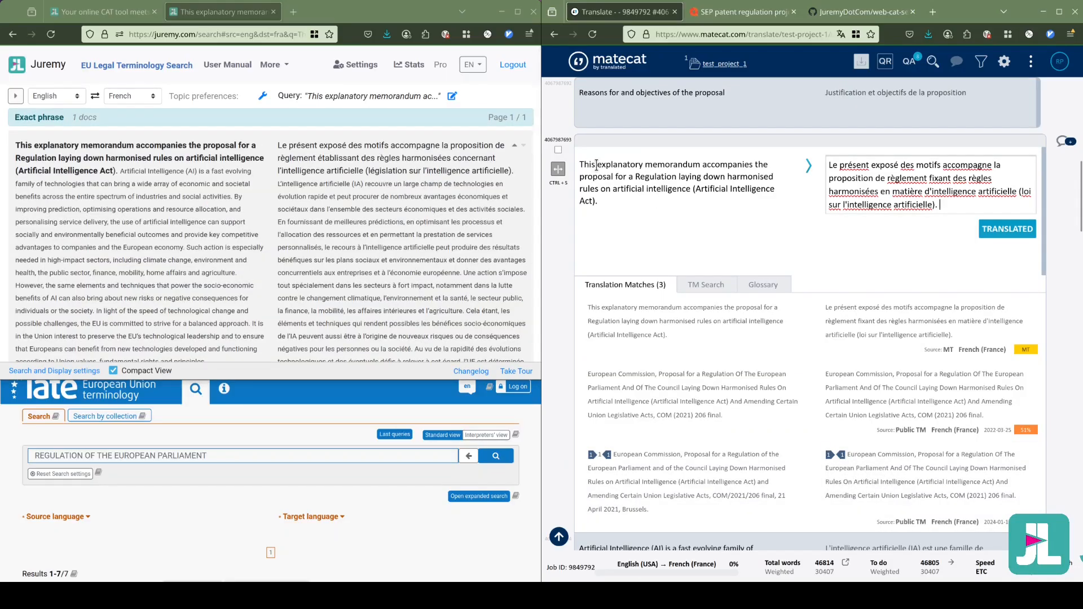
pyautogui.moveTo(597, 165); pyautogui.dragTo(698, 164)
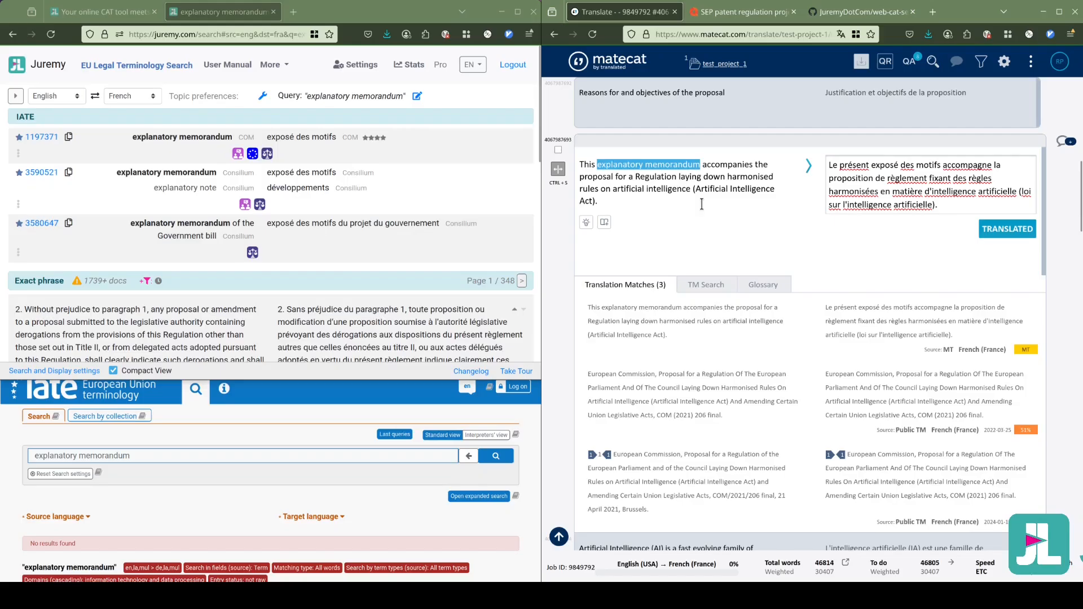
# Look up "exposé des motifs accompagne" from the segment's French target text, and bring IATE forward to review its results.
pyautogui.moveTo(871, 165); pyautogui.dragTo(992, 163)
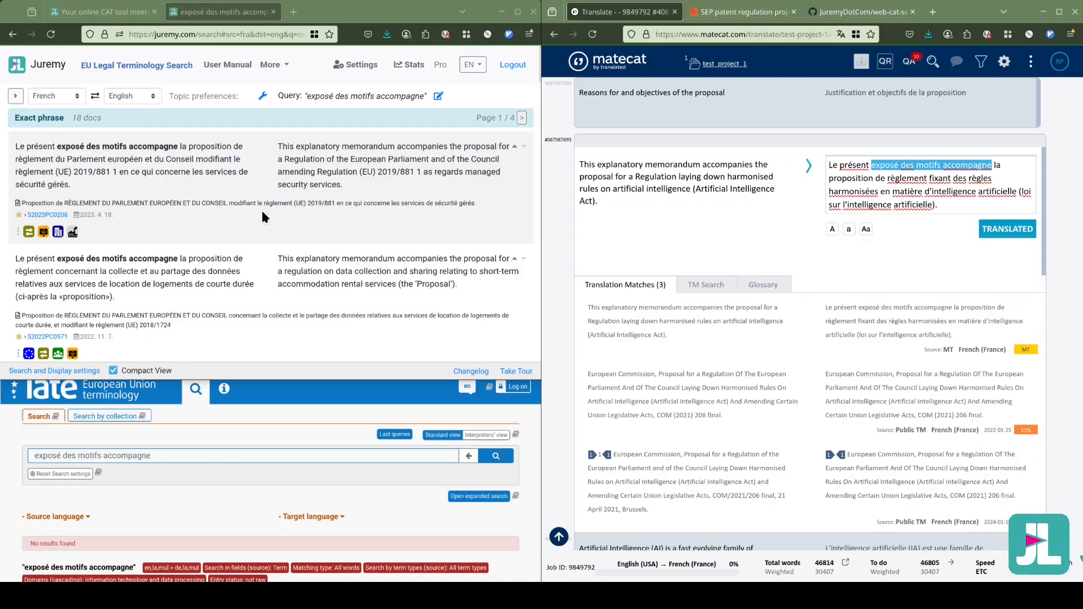
pyautogui.click(191, 498)
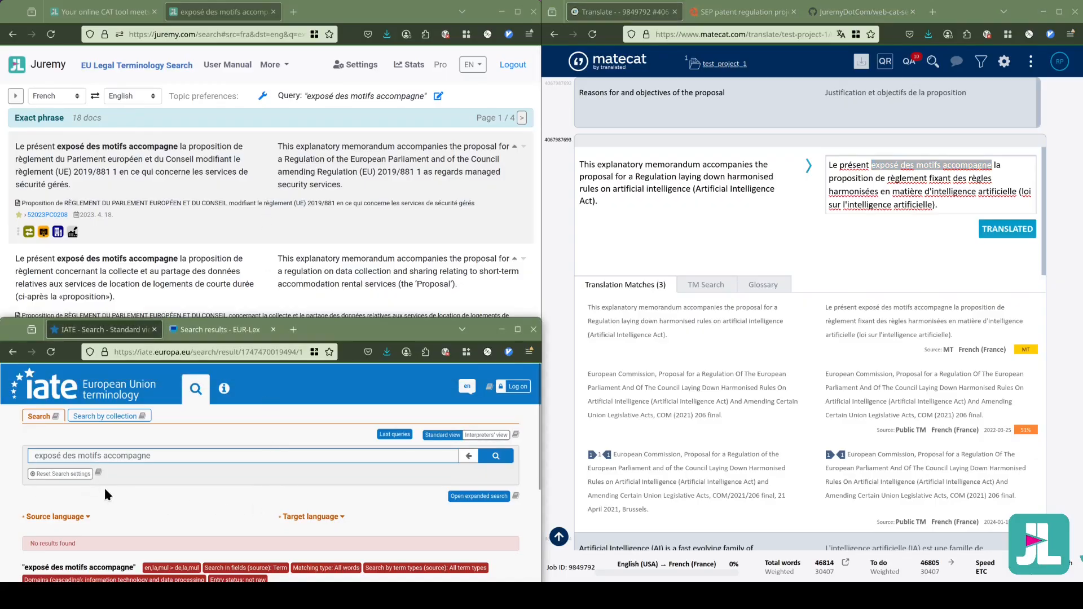
pyautogui.scroll(-2, 183, 486)
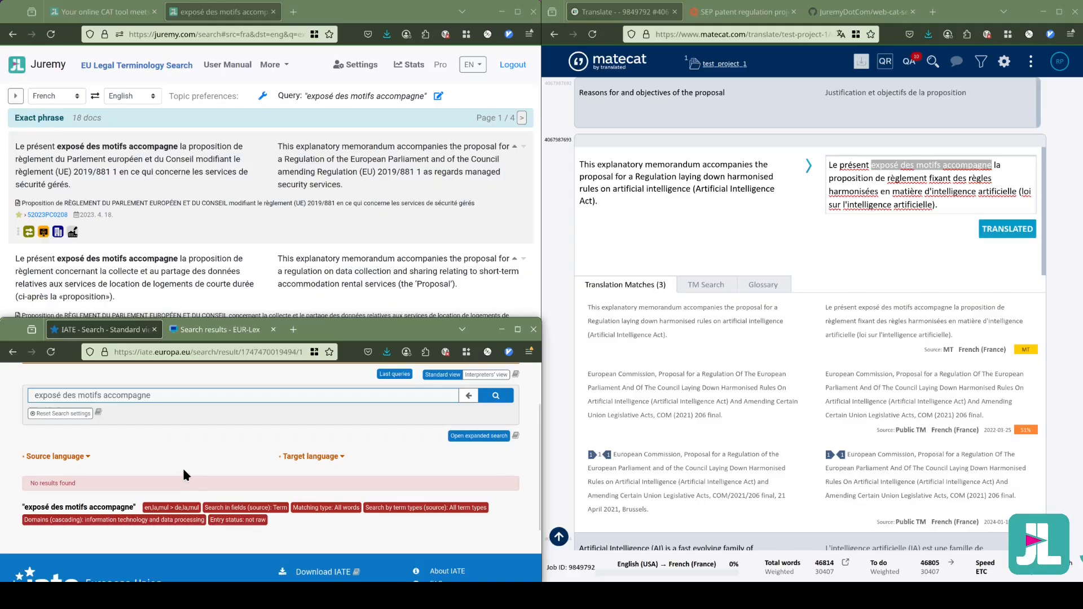
# Set the IATE source language to French, add English as a target language, and rerun the search for "exposé des motifs accompagne".
pyautogui.click(82, 457)
pyautogui.scroll(-2, 259, 421)
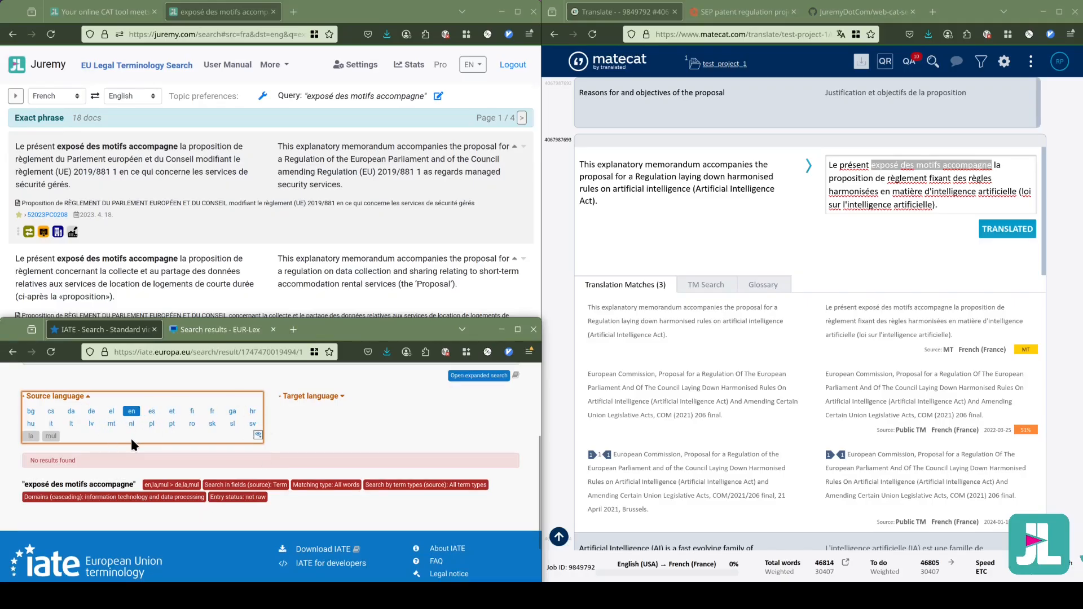
pyautogui.click(213, 412)
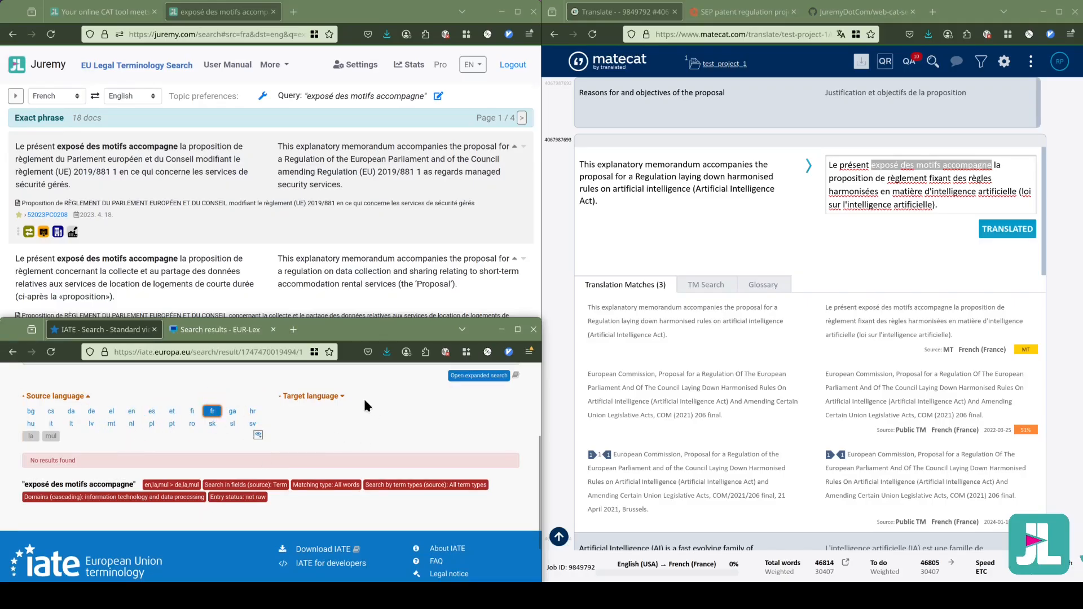
pyautogui.click(340, 397)
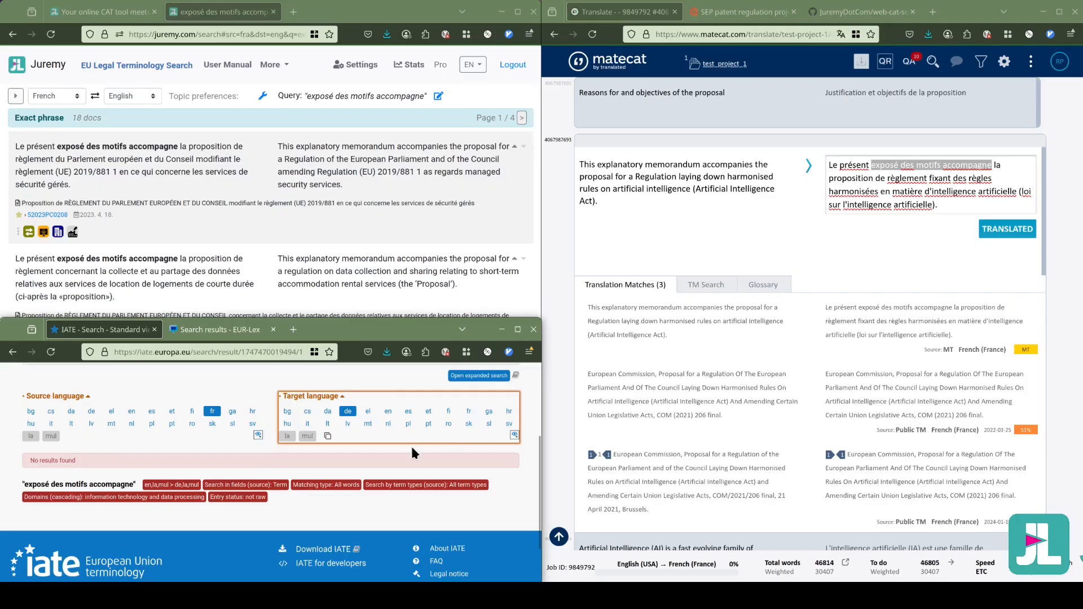
pyautogui.click(388, 411)
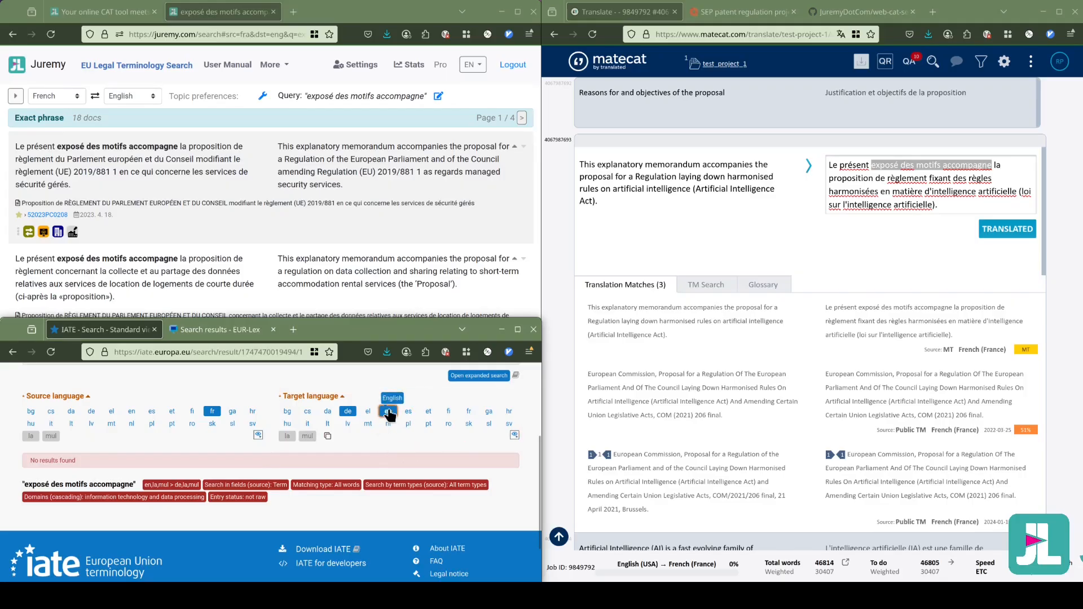
pyautogui.scroll(2, 374, 442)
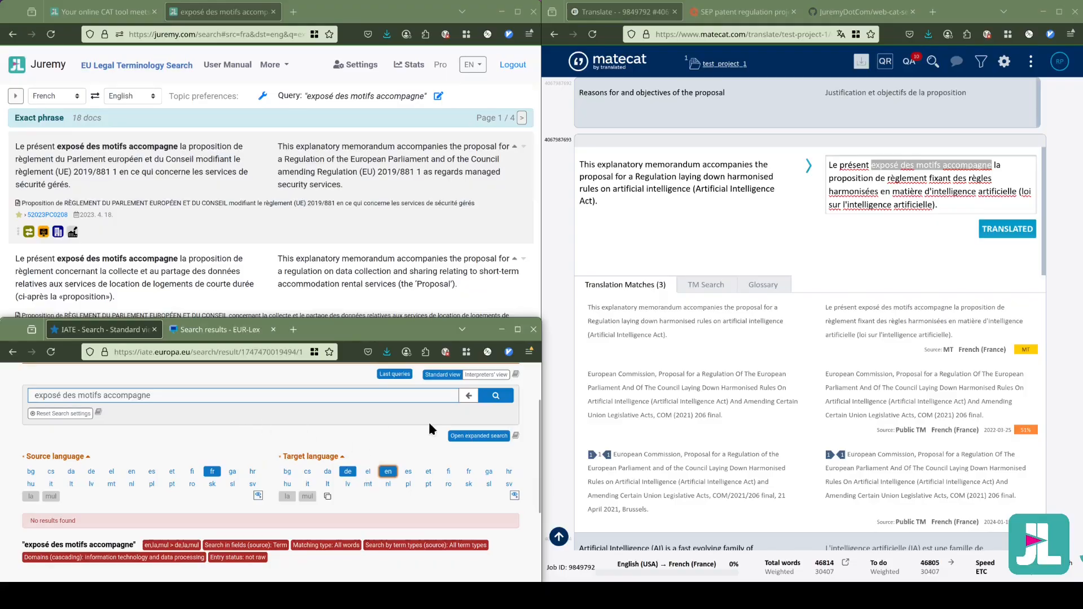
pyautogui.click(496, 396)
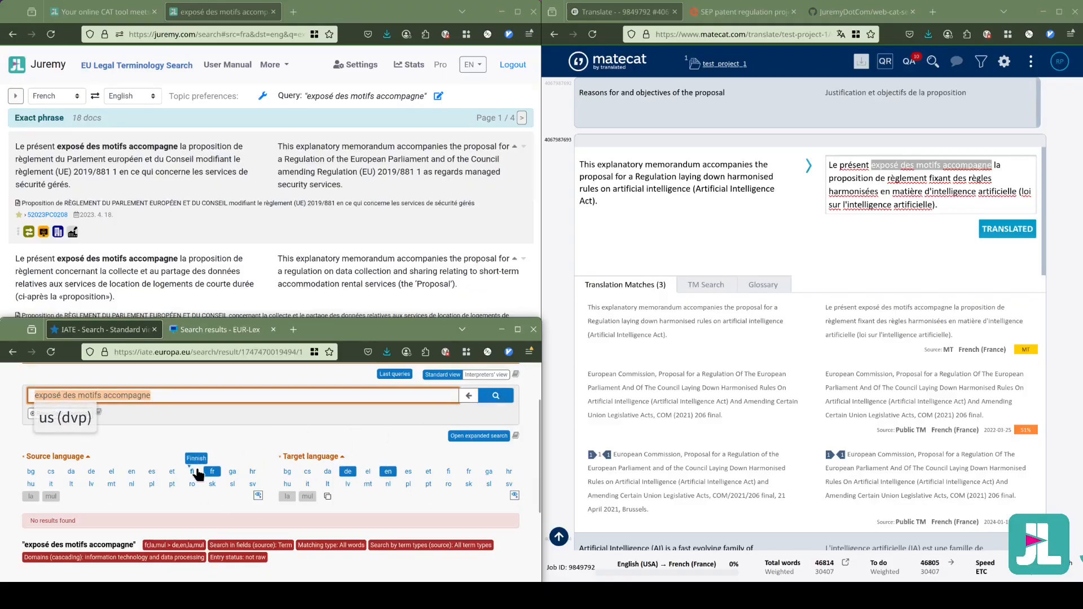
# Shorten the IATE query to "exposé des motifs", search again, and review the results.
pyautogui.click(187, 398)
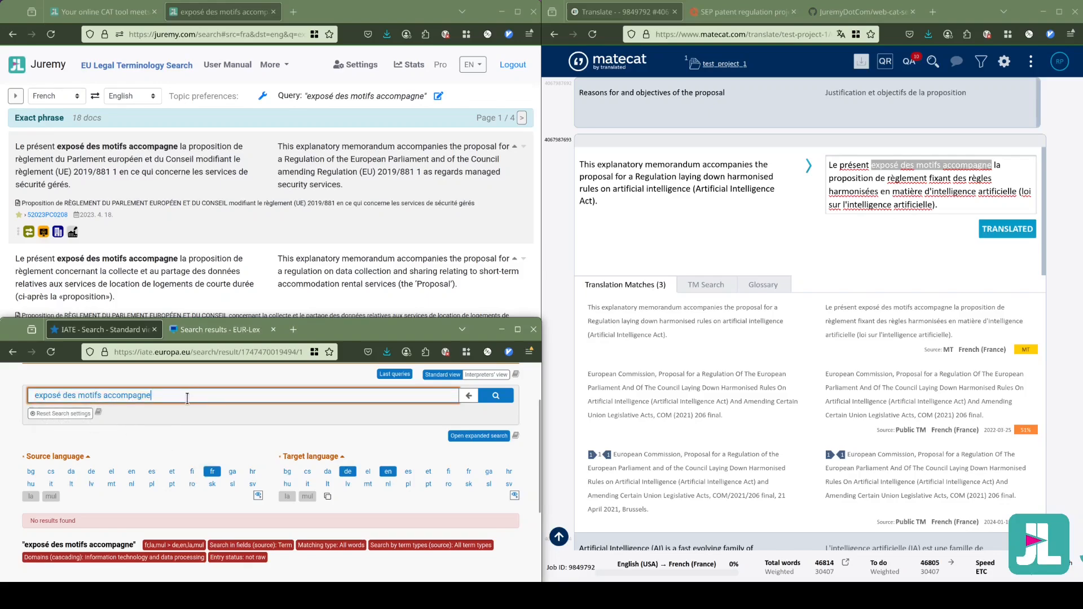
pyautogui.doubleClick(107, 399)
pyautogui.press('BackSpace')
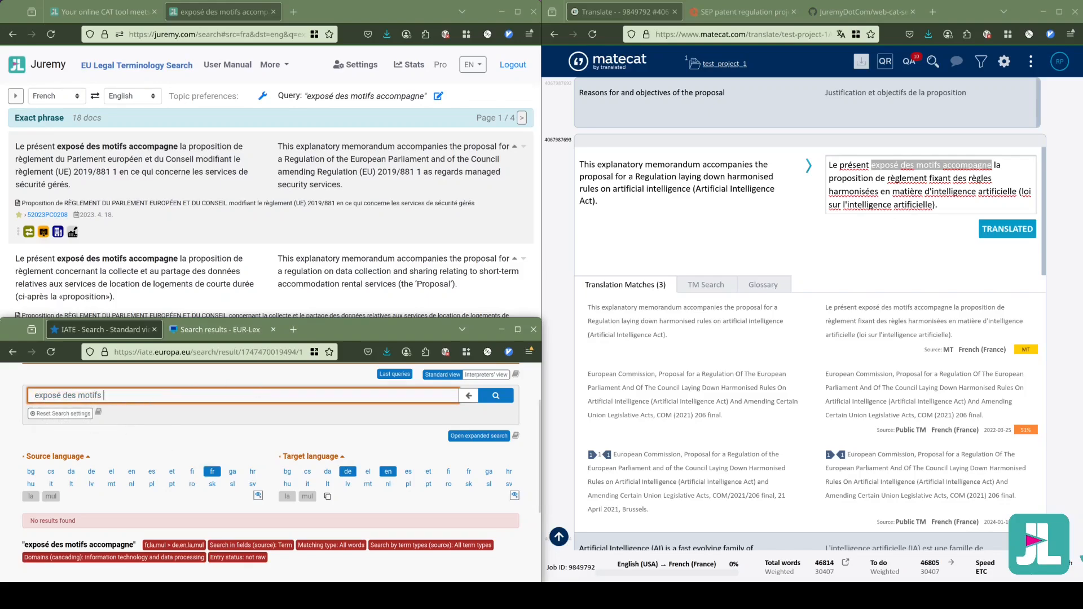
pyautogui.scroll(-3, 331, 443)
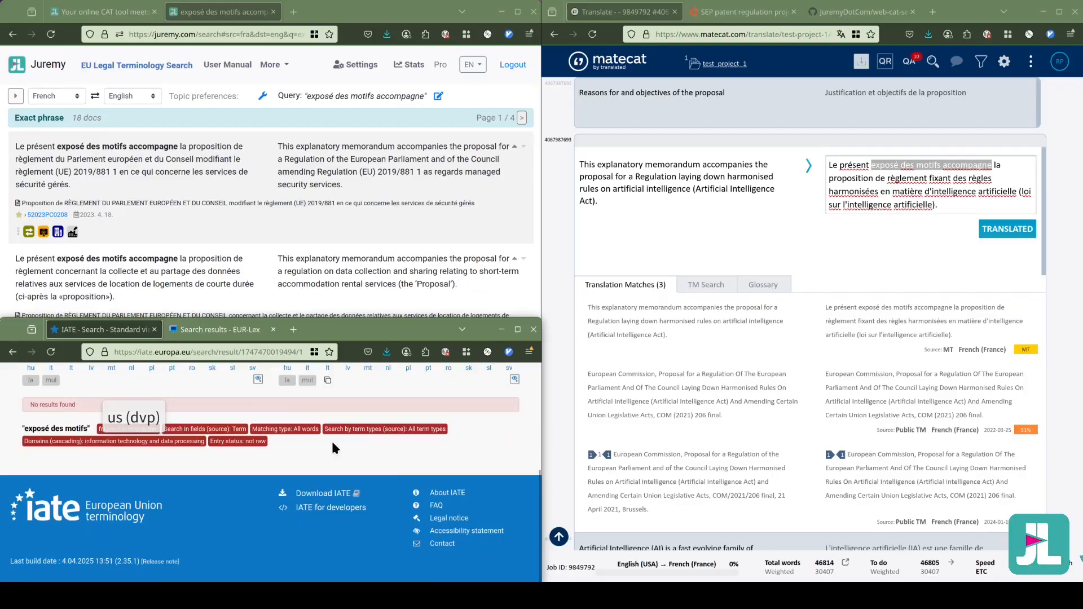
pyautogui.hotkey('ctrl', 'a')
# Switch to EUR-Lex, check its results for "exposé des motifs accompagne", and open the advanced search form.
pyautogui.click(214, 333)
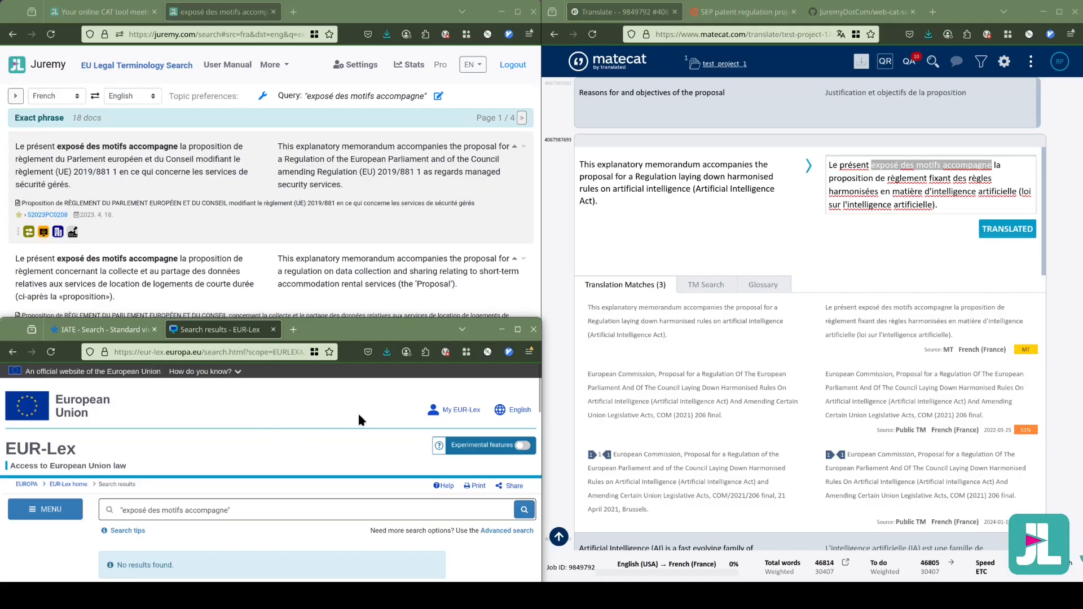
pyautogui.scroll(-2, 361, 410)
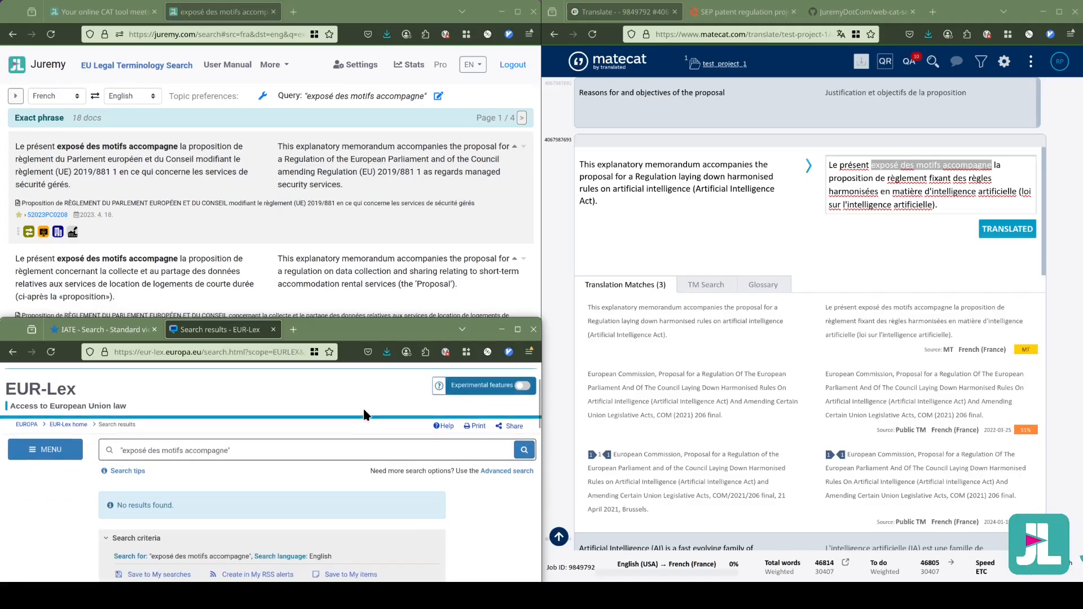
pyautogui.click(500, 471)
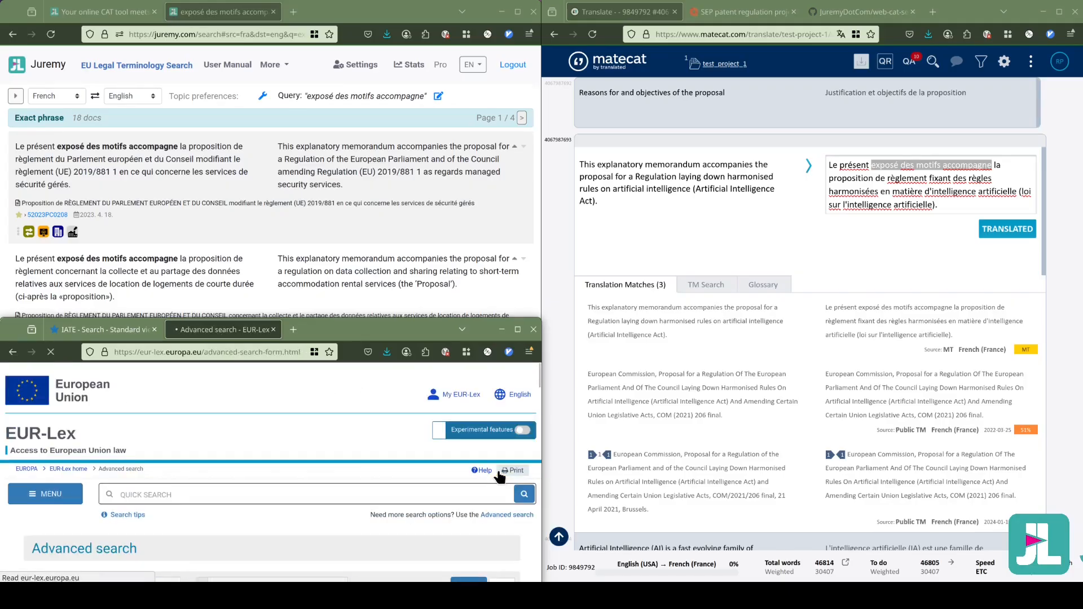
# Examine the EUR-Lex advanced search form for language options, down to the "Show only documents available in" section.
pyautogui.scroll(-3, 191, 433)
pyautogui.scroll(-5, 133, 485)
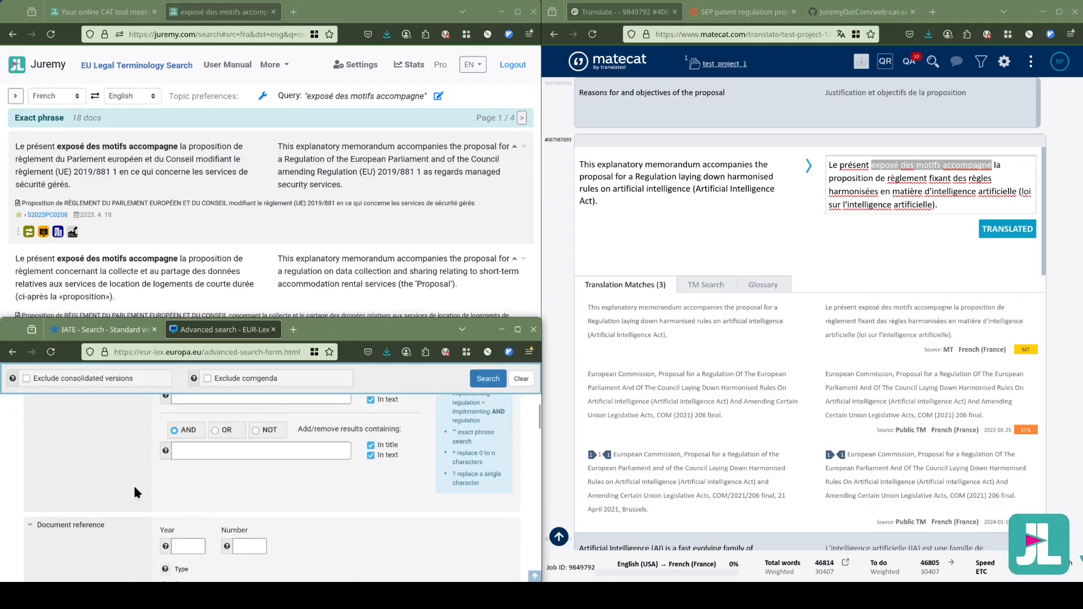
pyautogui.scroll(-5, 146, 474)
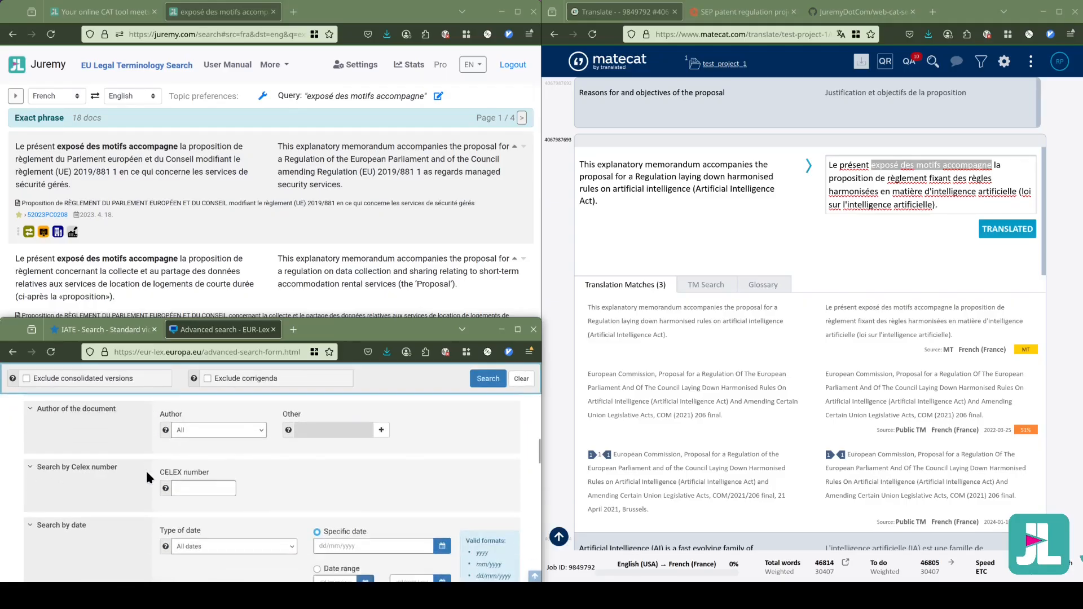
pyautogui.scroll(-4, 145, 469)
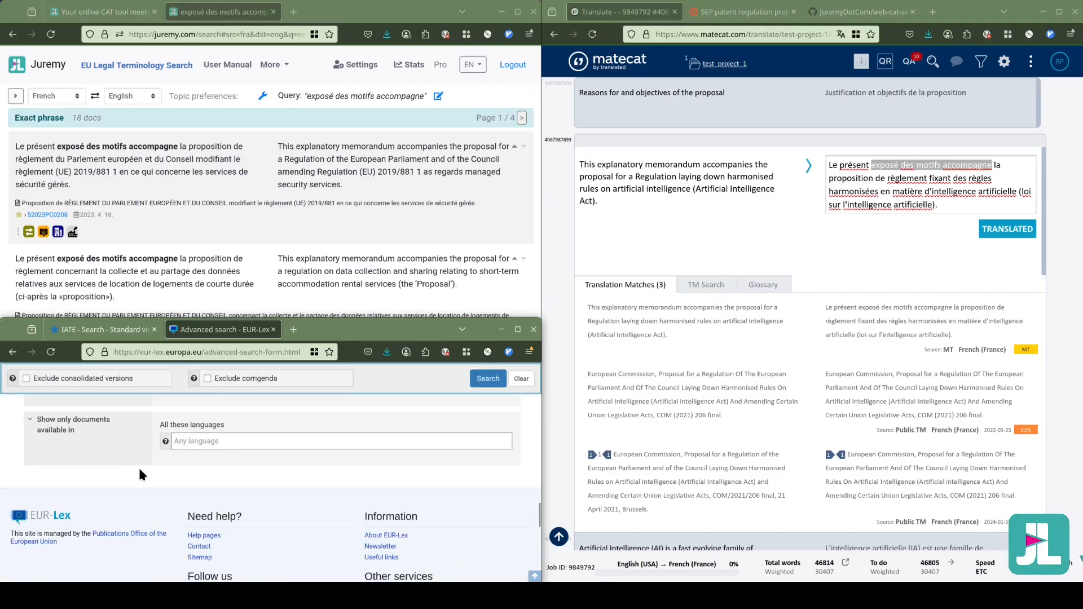
pyautogui.scroll(2, 116, 459)
pyautogui.scroll(8, 121, 470)
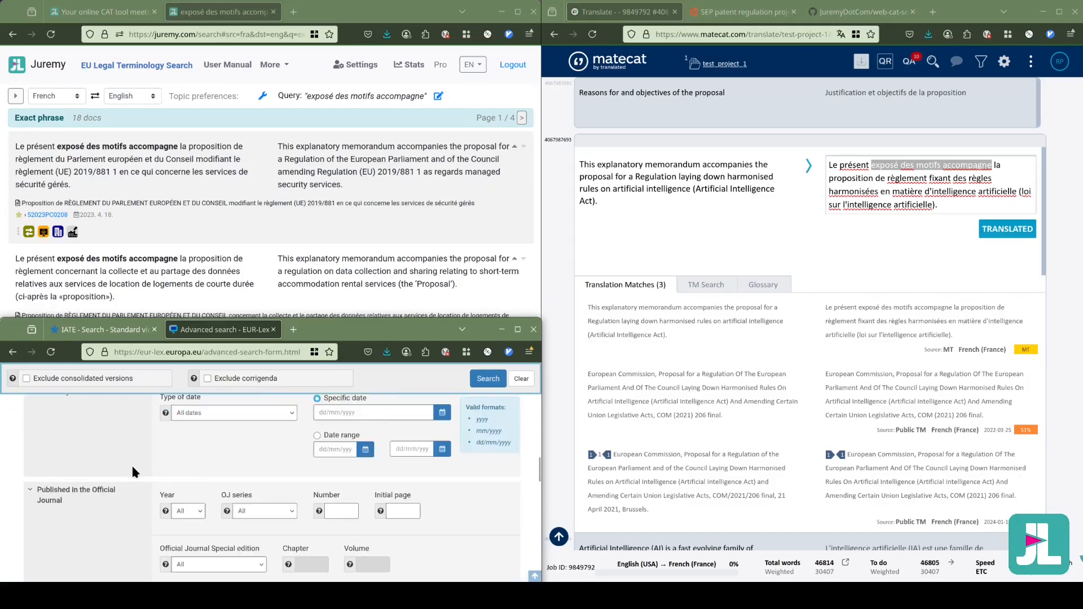
pyautogui.scroll(3, 134, 468)
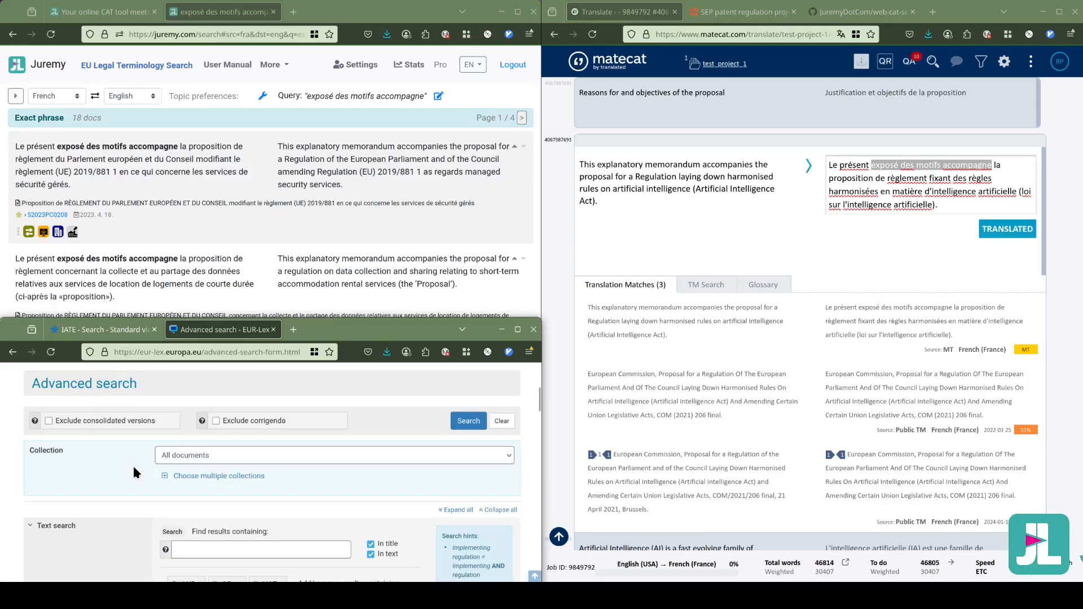
pyautogui.scroll(-3, 133, 468)
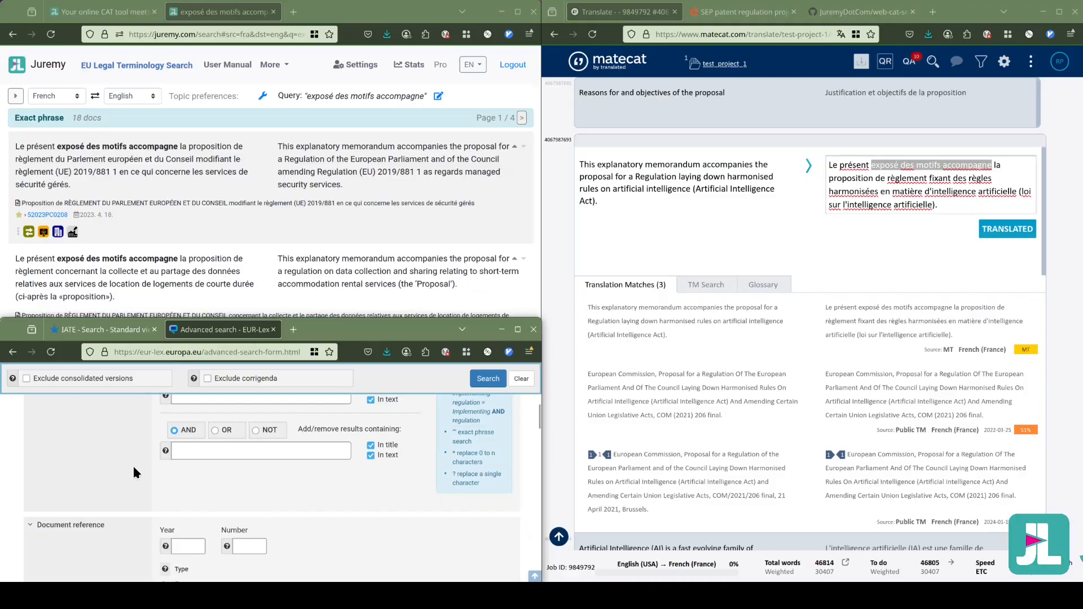
pyautogui.scroll(-6, 134, 472)
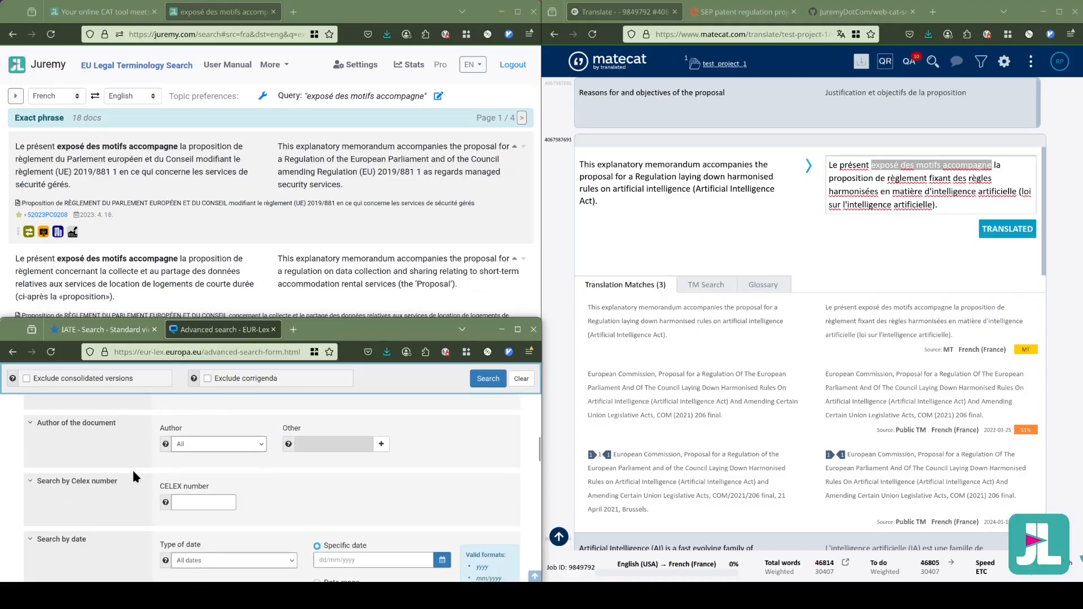
pyautogui.scroll(-8, 133, 474)
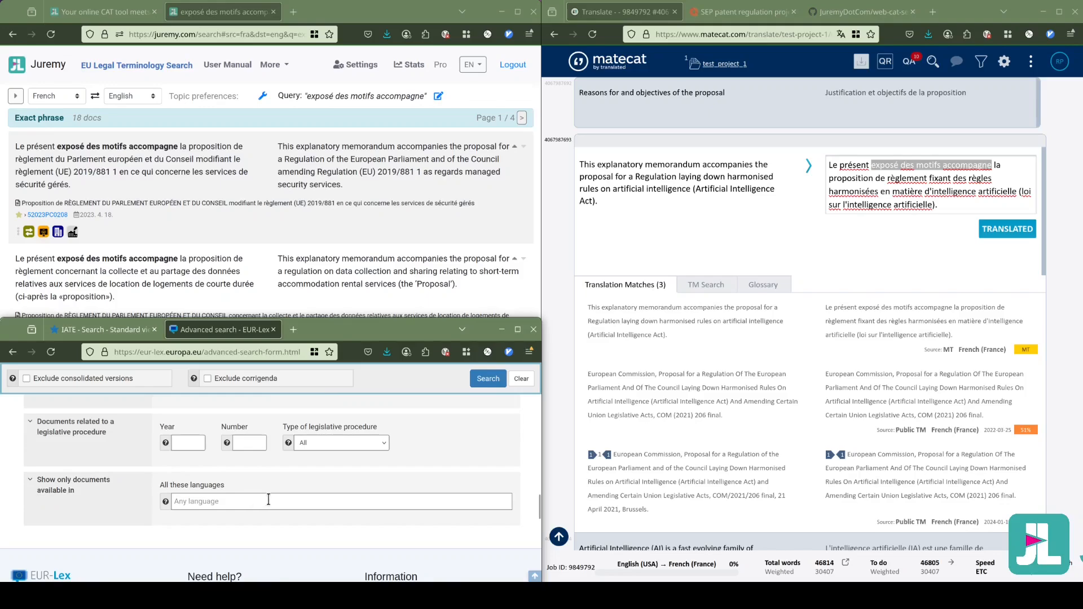
pyautogui.moveTo(538, 502)
pyautogui.mouseDown()
pyautogui.moveTo(540, 389)
pyautogui.moveTo(548, 513)
pyautogui.mouseUp()
pyautogui.scroll(1, 229, 494)
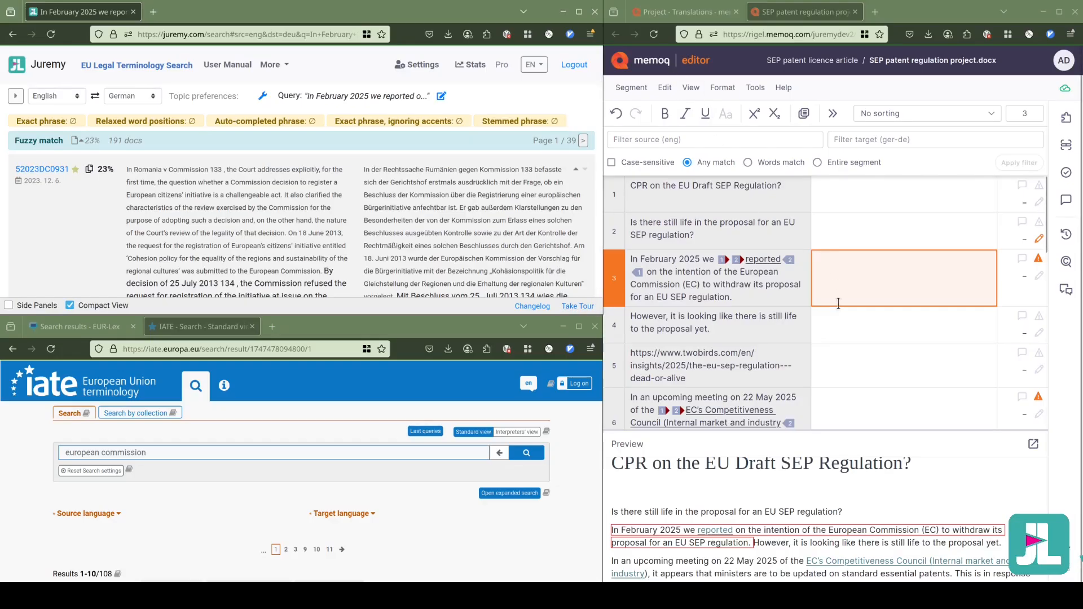
# In the memoQ editor, open segment 7 starting "This is in response to a AOB request" and review its Juremy IATE terms.
pyautogui.scroll(-3, 842, 311)
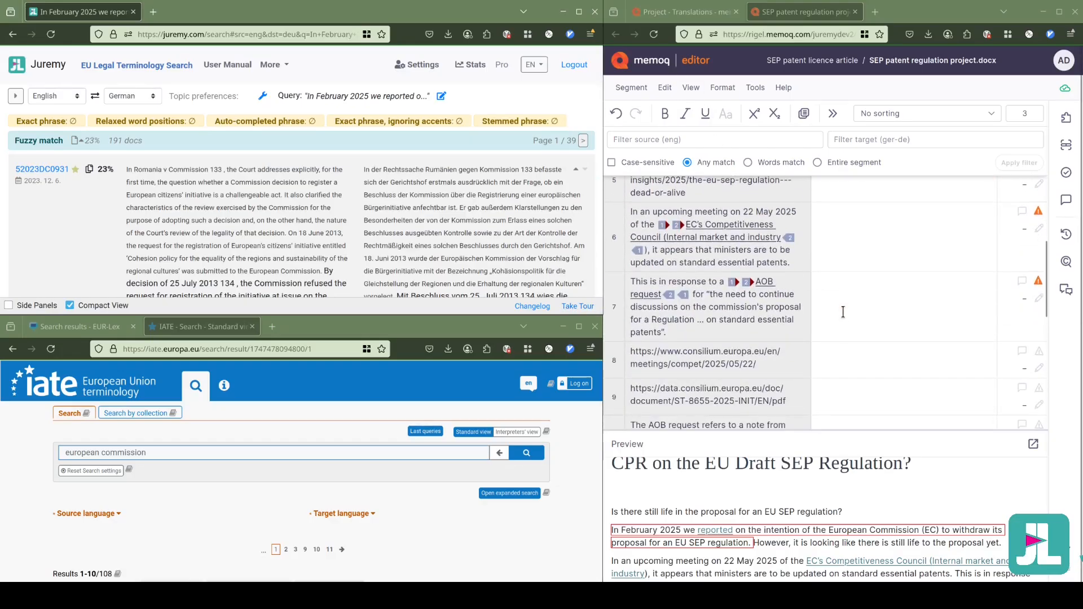
pyautogui.click(844, 304)
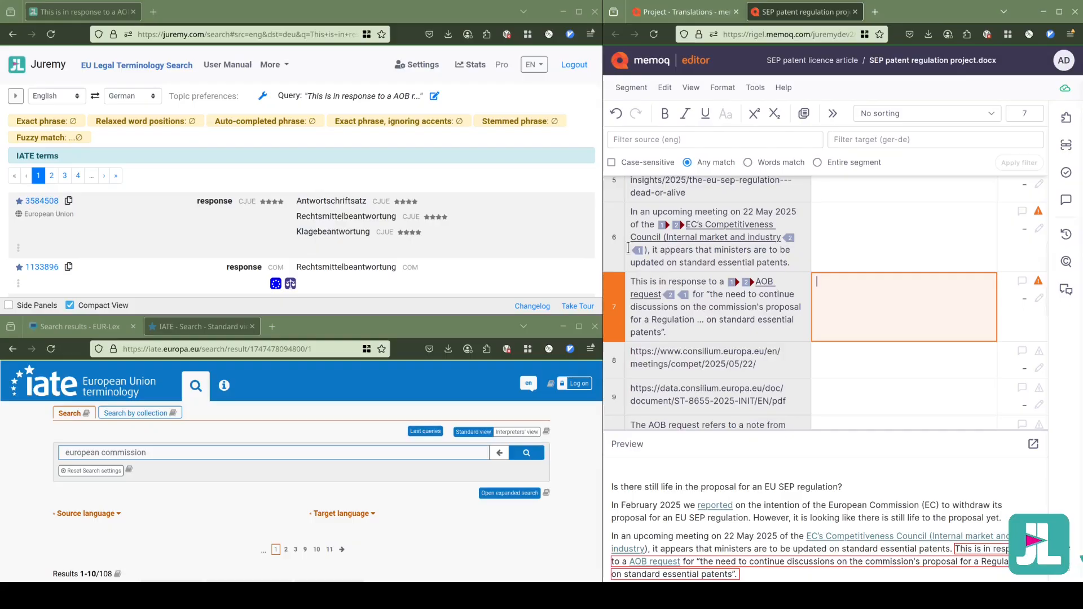
pyautogui.scroll(-10, 198, 185)
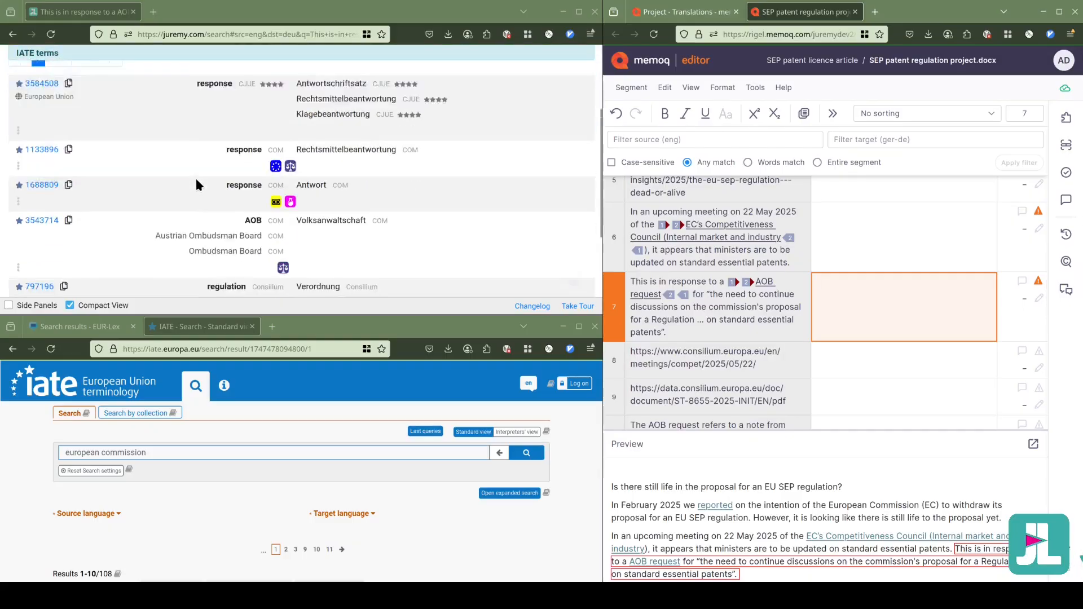
pyautogui.scroll(10, 197, 189)
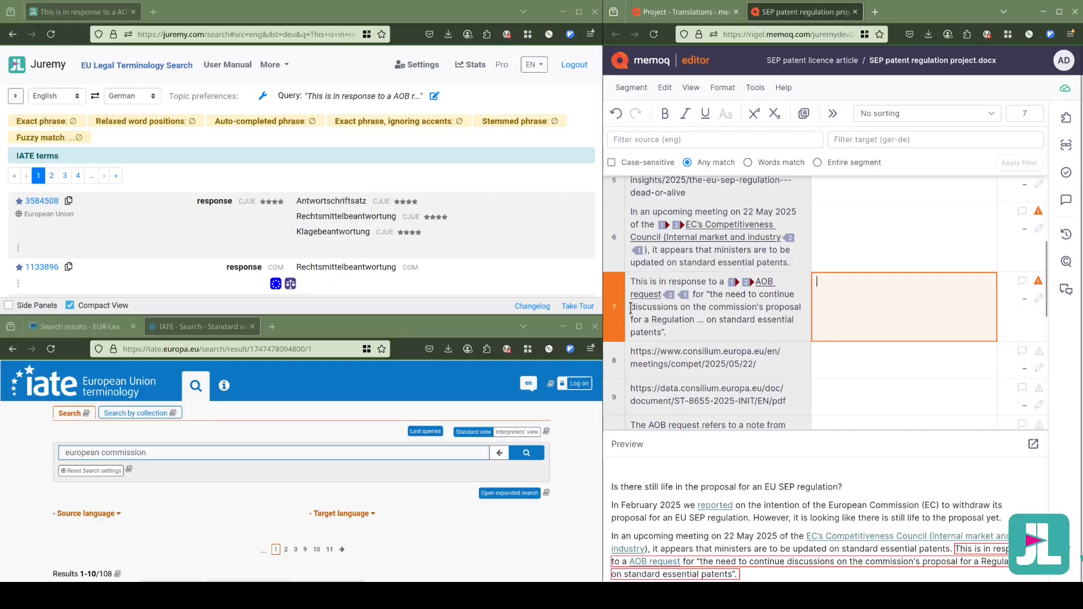
# Look up "commission's proposal" from segment 7's source text in memoQ, and review the IATE entries and Juremy matches.
pyautogui.moveTo(709, 306); pyautogui.dragTo(801, 309)
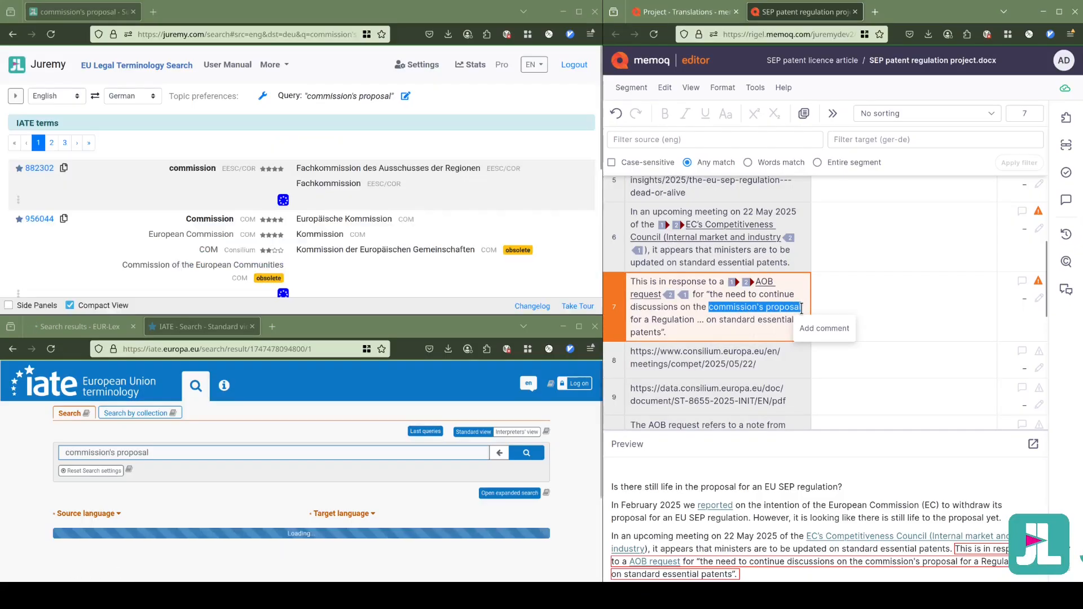
pyautogui.scroll(-1, 139, 480)
pyautogui.scroll(-3, 139, 481)
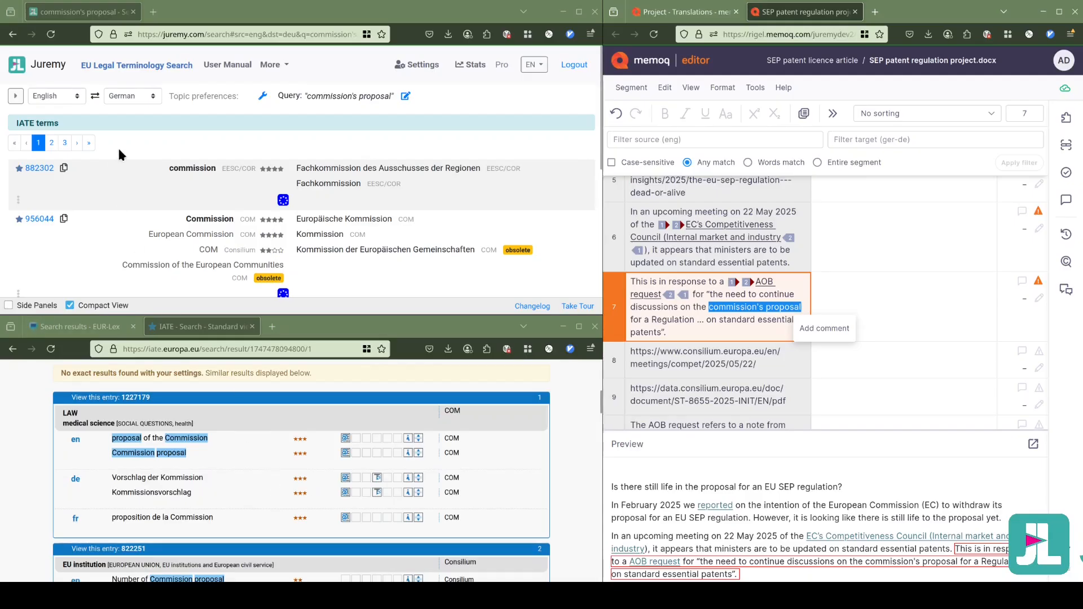
pyautogui.scroll(-5, 120, 147)
pyautogui.scroll(8, 120, 145)
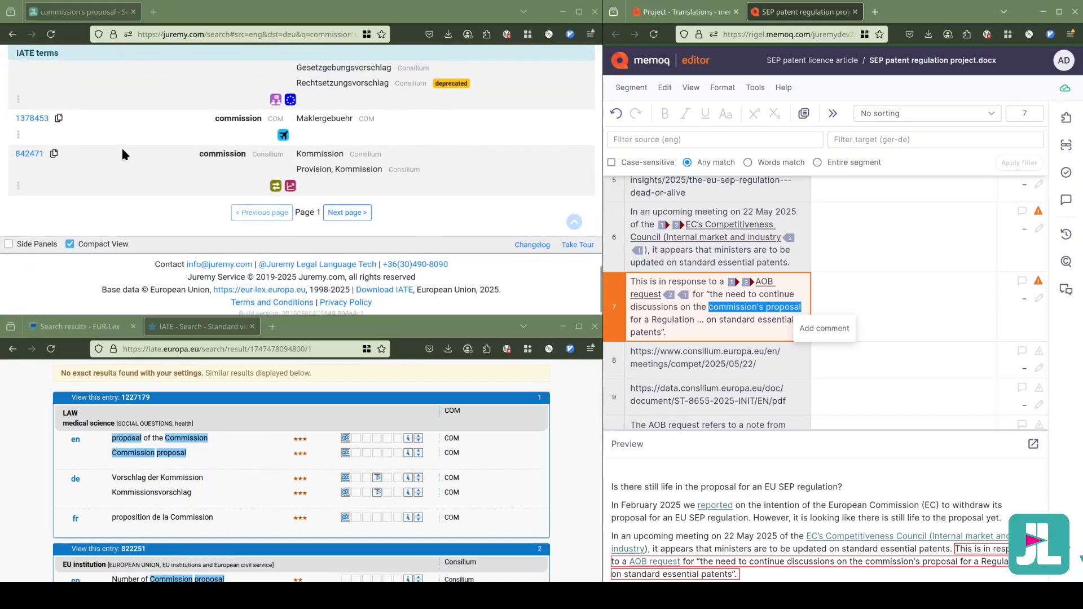
pyautogui.scroll(4, 128, 151)
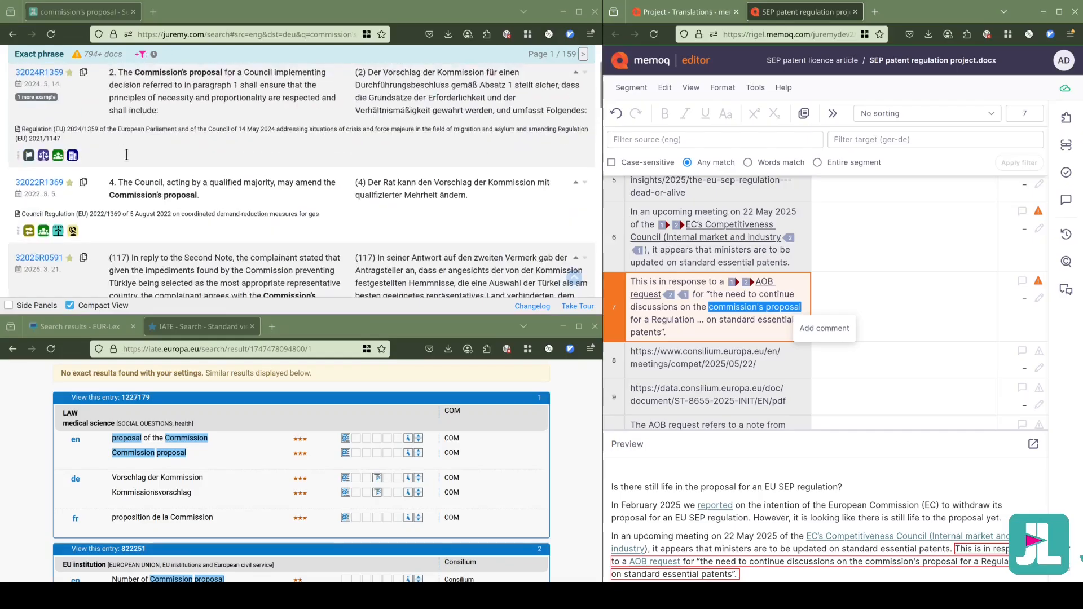
# Switch to EUR-Lex and review its search results for "commission's proposal".
pyautogui.click(101, 333)
pyautogui.scroll(-3, 374, 436)
pyautogui.scroll(-6, 374, 436)
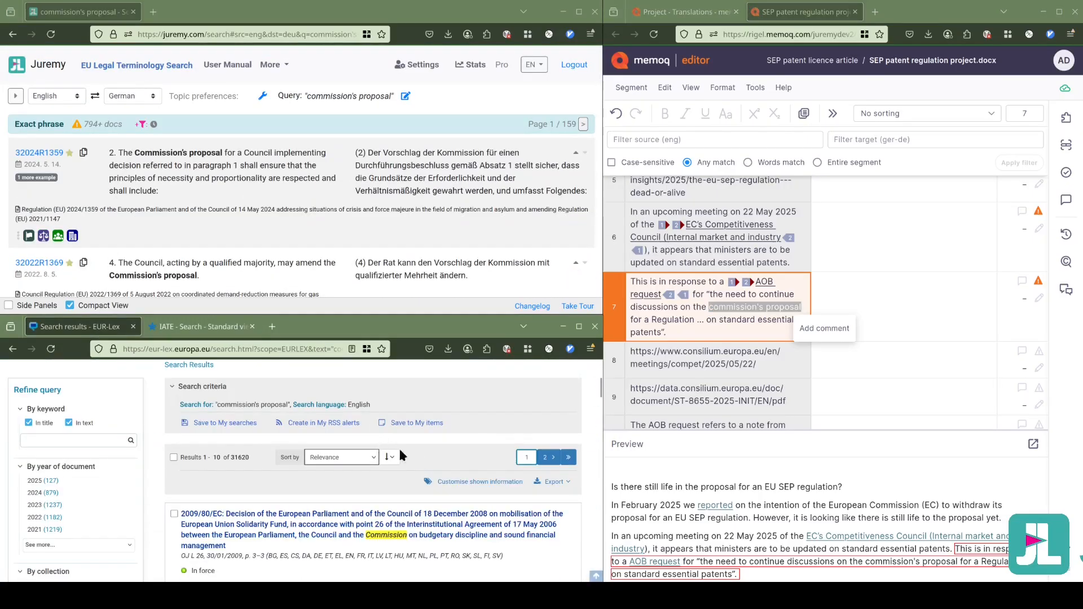
pyautogui.scroll(10, 428, 458)
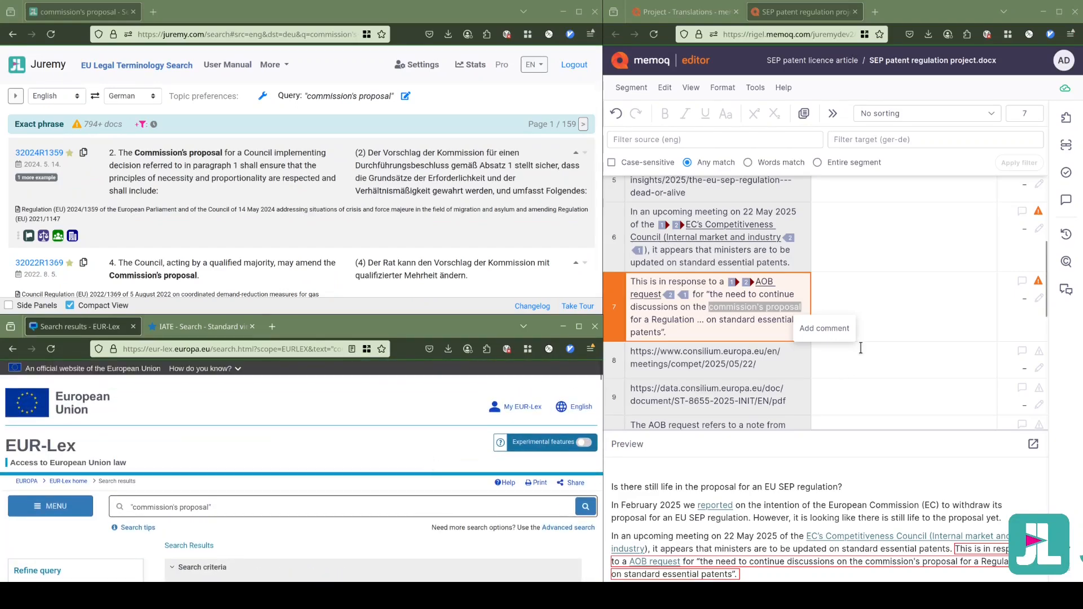
# Look up "standard essential patents" from segment 6's source text in memoQ and review the matching IATE entries.
pyautogui.moveTo(679, 262); pyautogui.dragTo(788, 262)
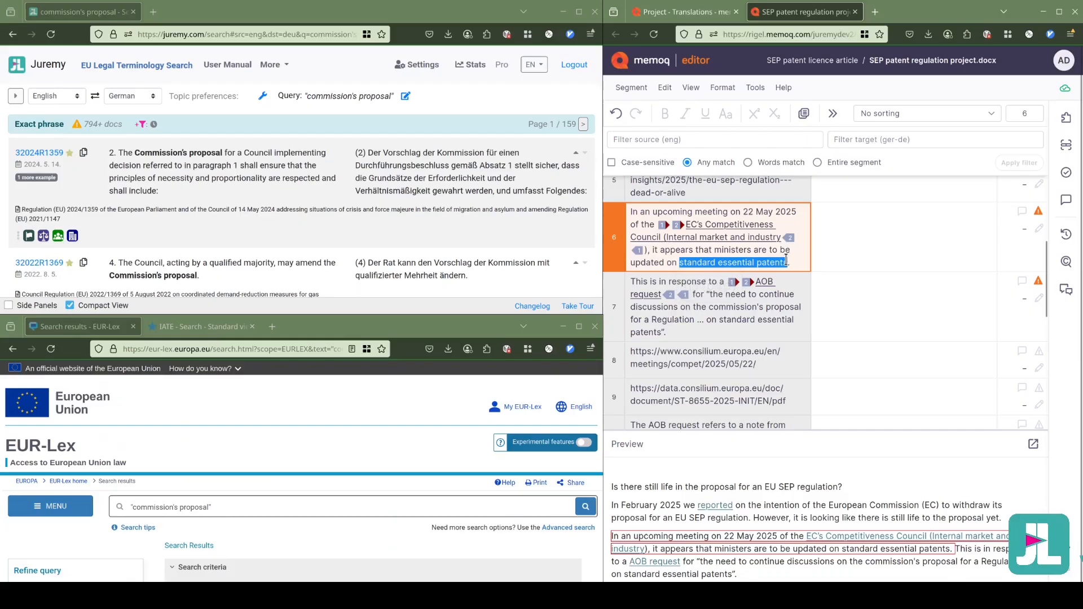
pyautogui.hotkey('ctrl', 'c')
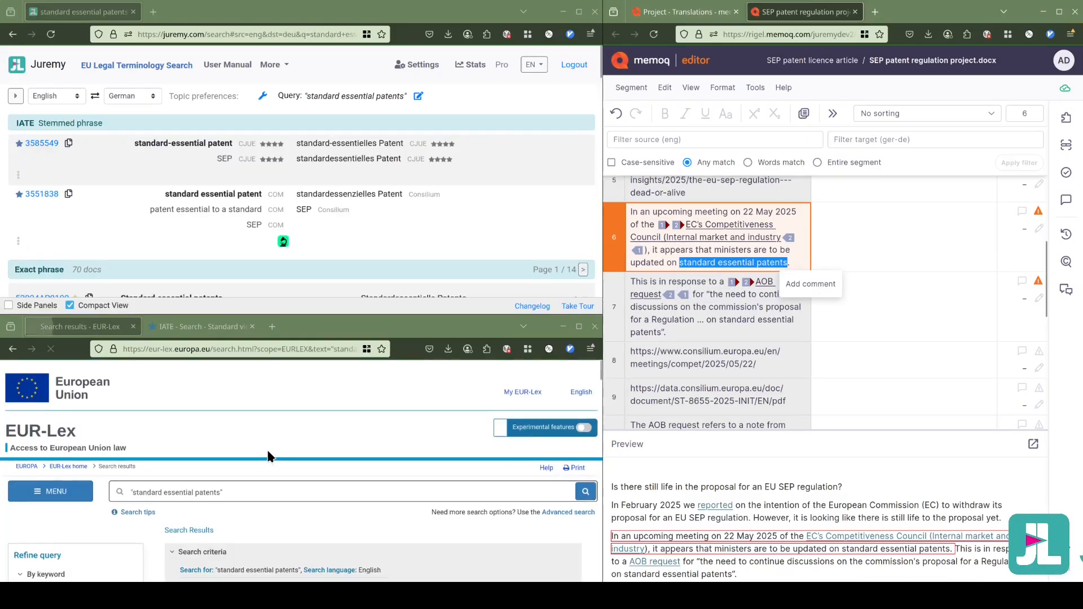
pyautogui.click(193, 328)
pyautogui.scroll(-2, 381, 460)
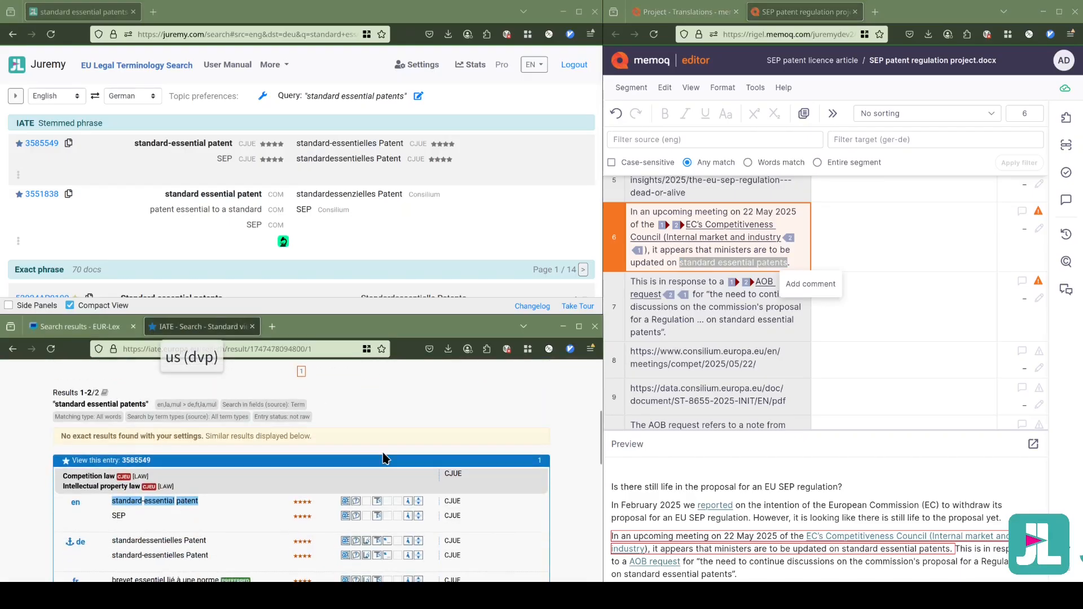
pyautogui.scroll(-4, 350, 460)
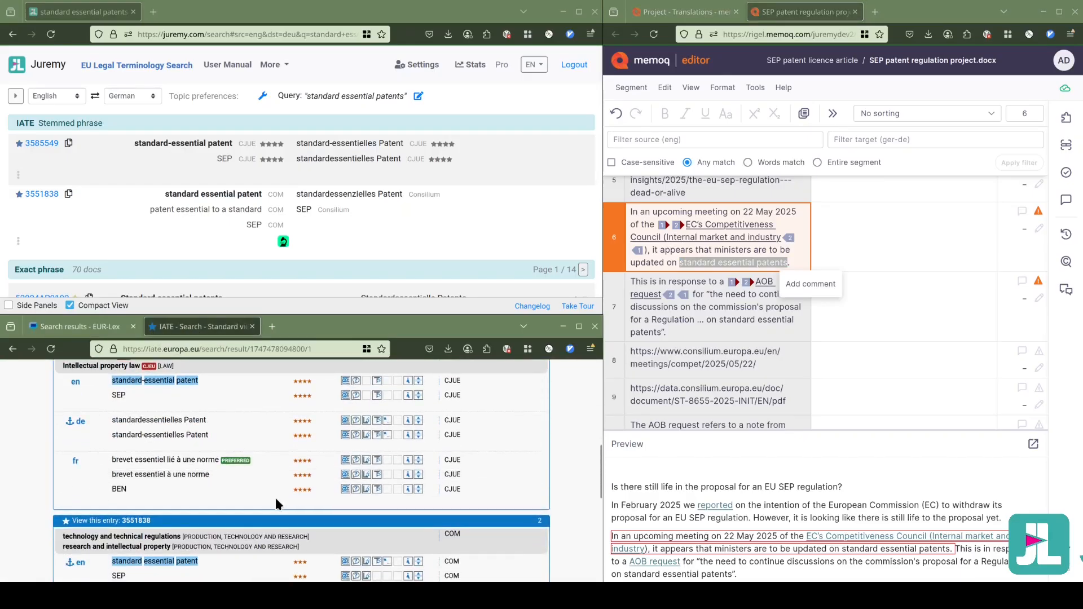
pyautogui.scroll(-4, 275, 498)
pyautogui.scroll(10, 271, 516)
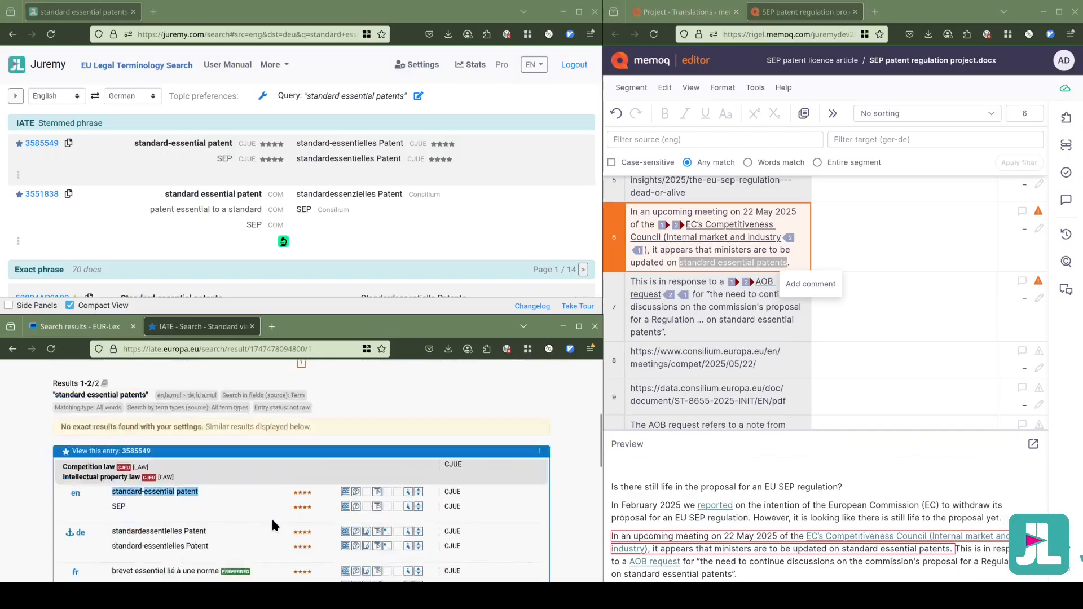
# Switch to EUR-Lex and review its search results for "standard essential patents".
pyautogui.click(106, 329)
pyautogui.scroll(-10, 362, 466)
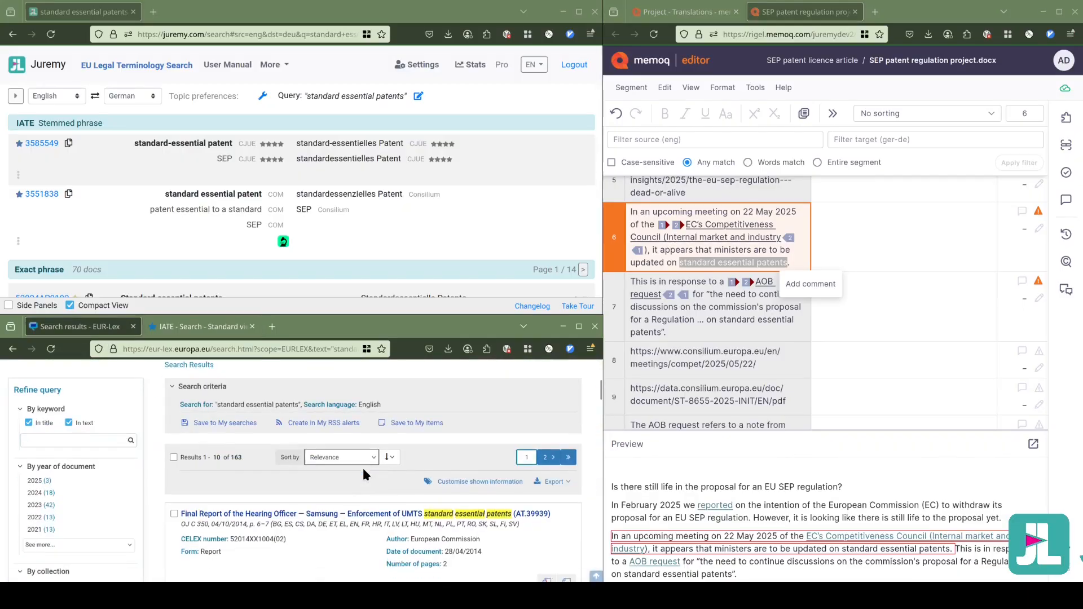
pyautogui.scroll(10, 361, 469)
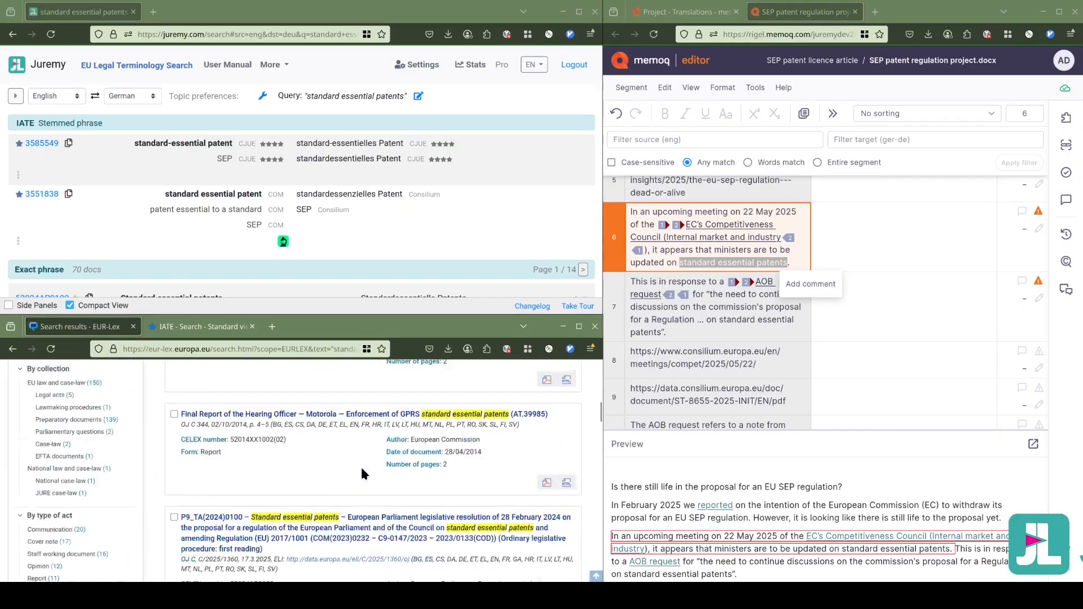
# Review the Juremy results for "standard essential patents", from the exact phrase matches down to the stemmed phrase matches.
pyautogui.scroll(-4, 349, 202)
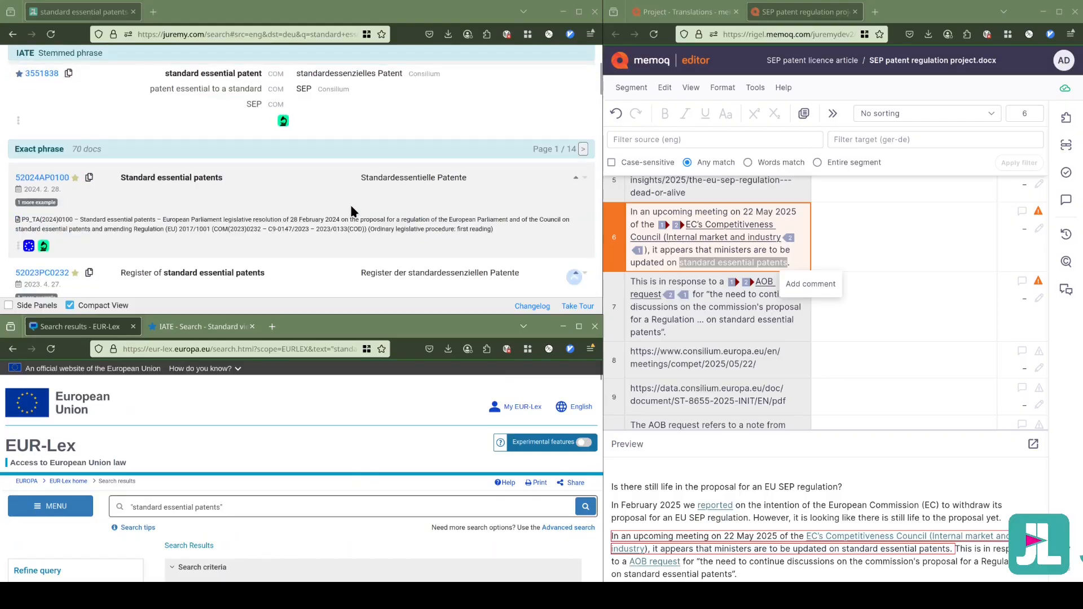
pyautogui.scroll(-4, 351, 212)
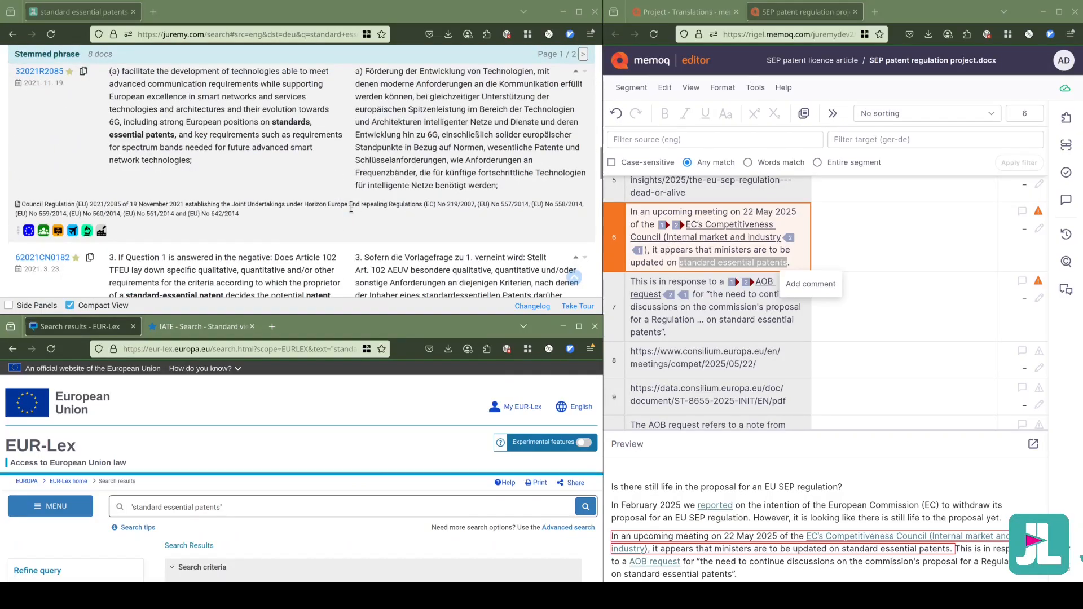
pyautogui.scroll(1, 350, 210)
pyautogui.scroll(8, 351, 205)
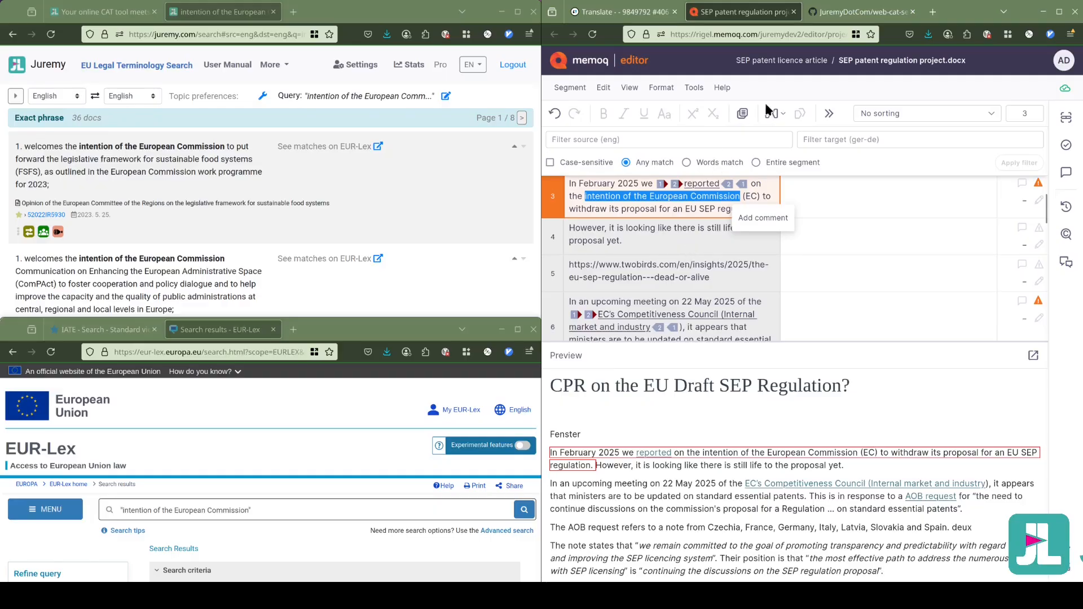
# Switch from the memoQ editor to the web-cat-search-extender repository page on GitHub.
pyautogui.click(853, 16)
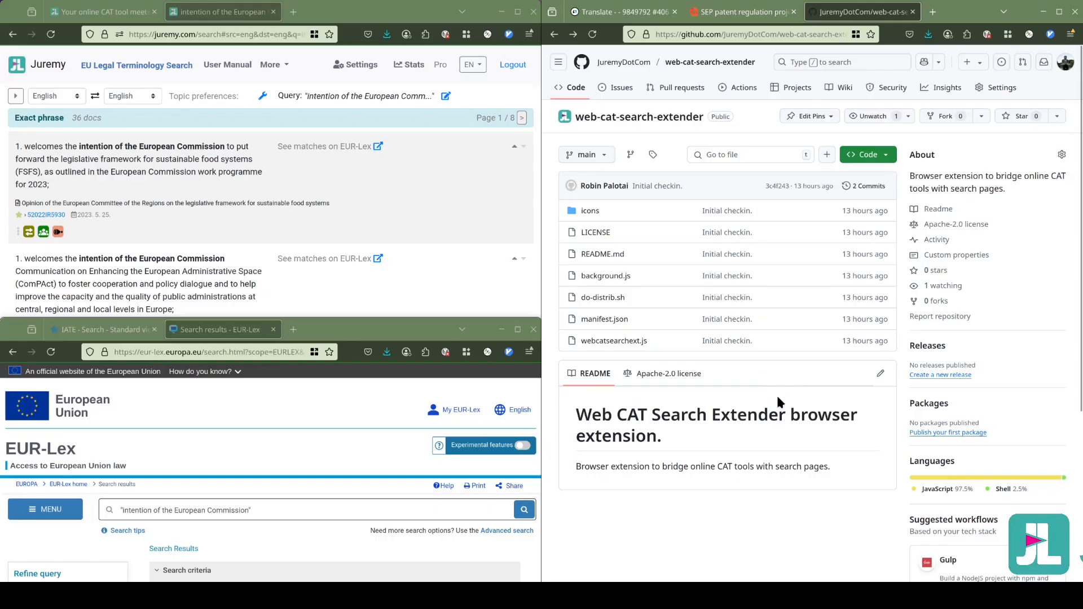